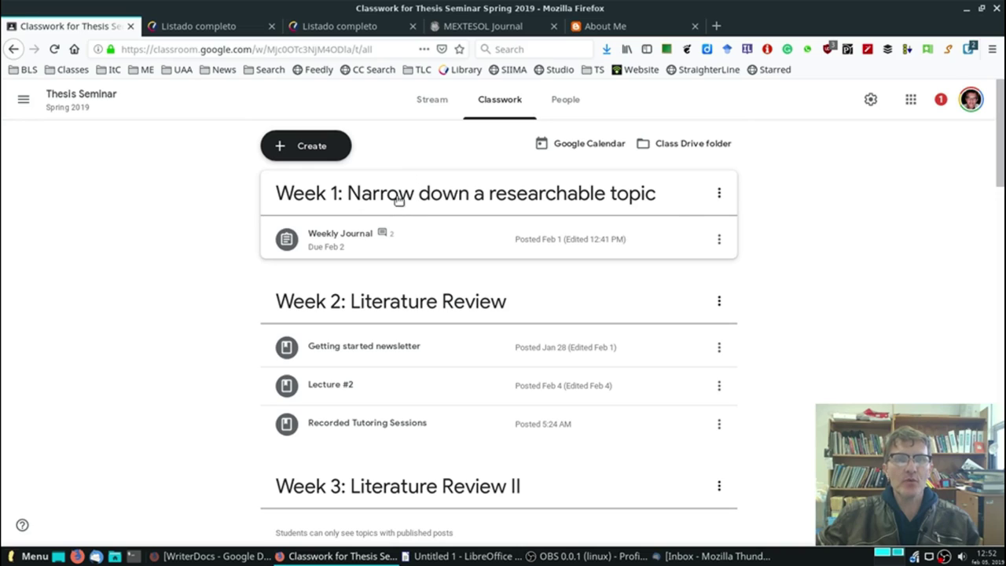
# Step: Expand the Weekly Journal assignment under Week 1 and examine its Learning Journal and WriterDocs attachments
pyautogui.click(426, 243)
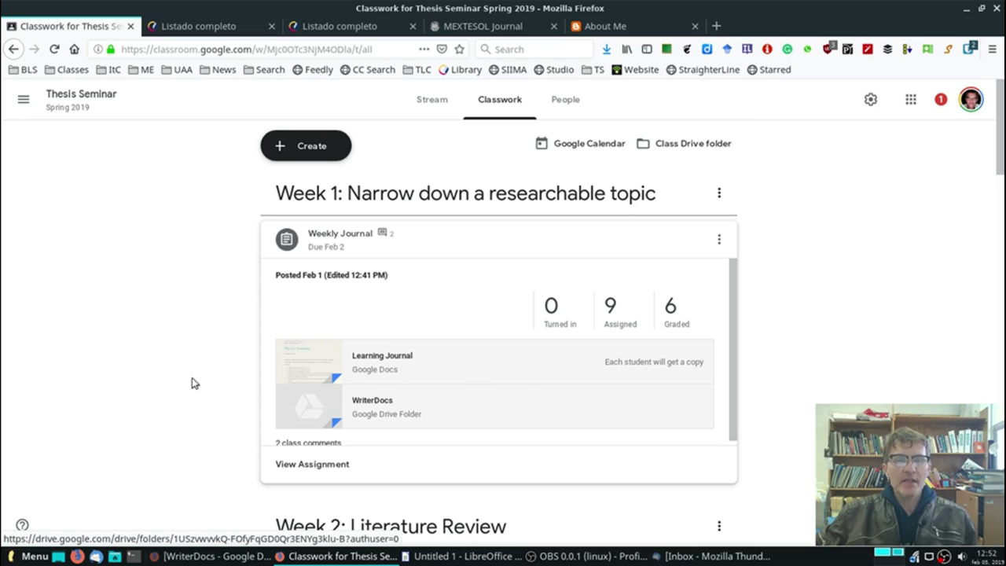
pyautogui.scroll(-2, 196, 365)
pyautogui.scroll(1, 401, 289)
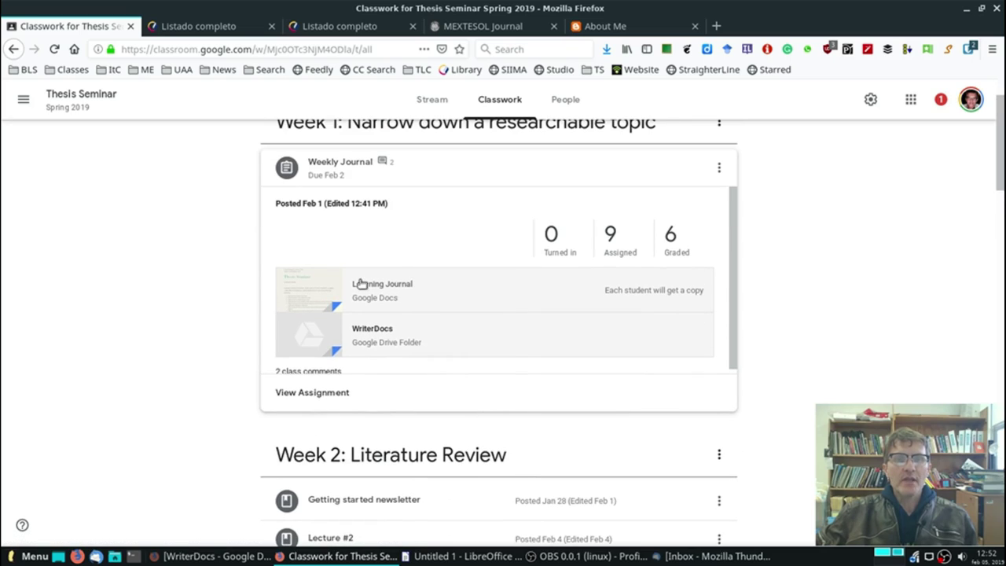
pyautogui.scroll(1, 173, 266)
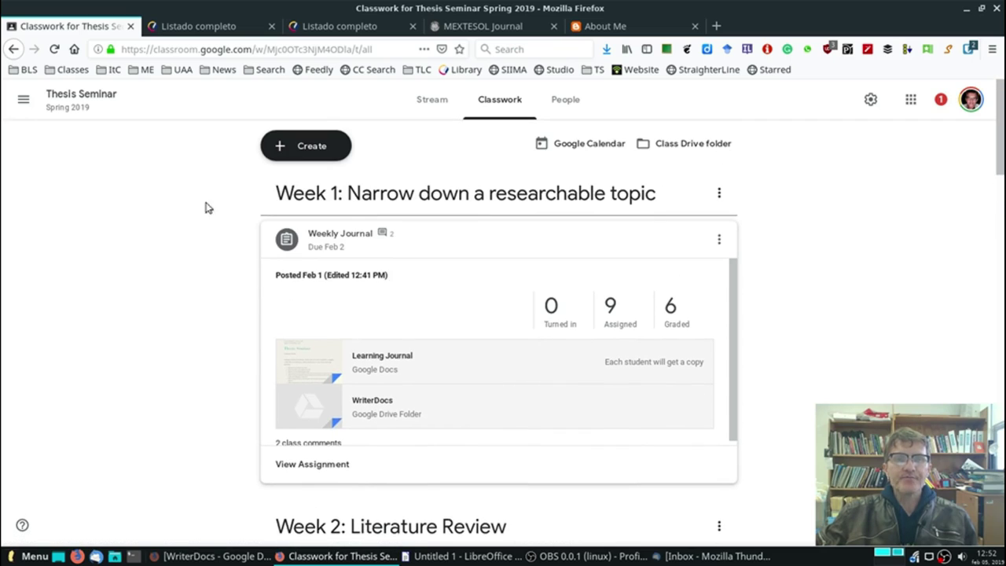
pyautogui.scroll(-1, 393, 305)
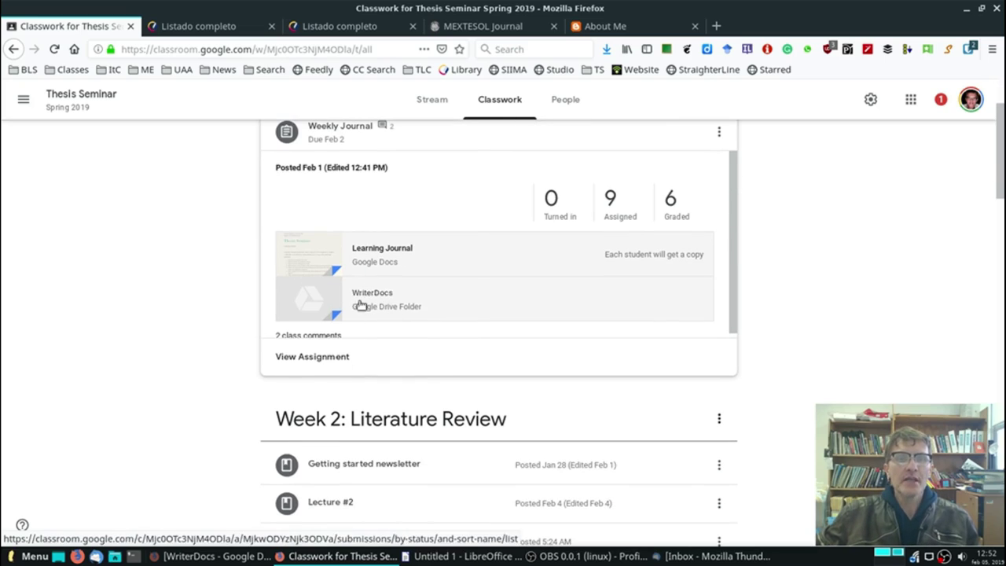
pyautogui.scroll(-1, 366, 315)
pyautogui.scroll(1, 244, 330)
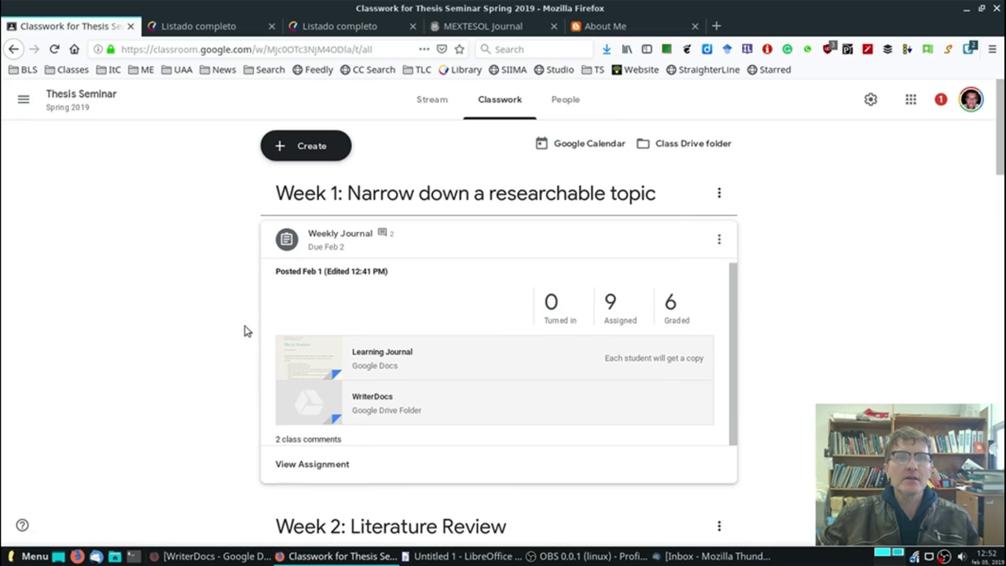
pyautogui.click(422, 243)
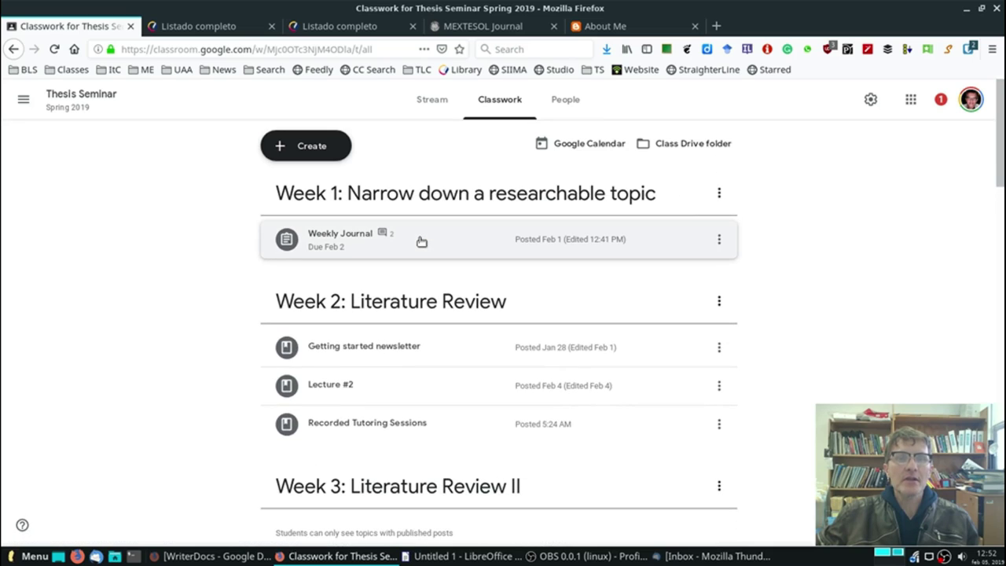
pyautogui.click(421, 242)
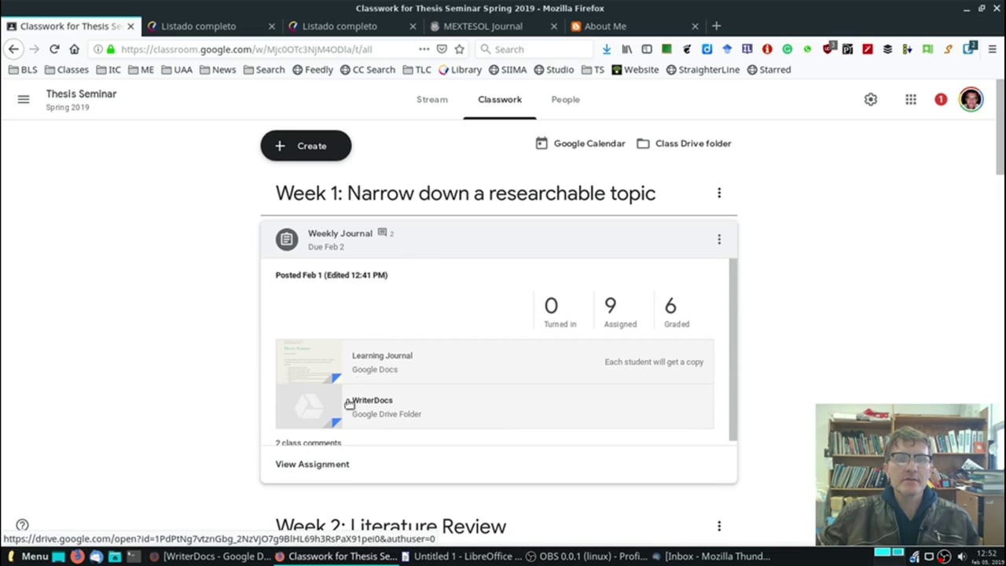
# Step: Open the graded student work for the Weekly Journal and examine the missing and graded students
pyautogui.click(676, 311)
pyautogui.scroll(-1, 150, 281)
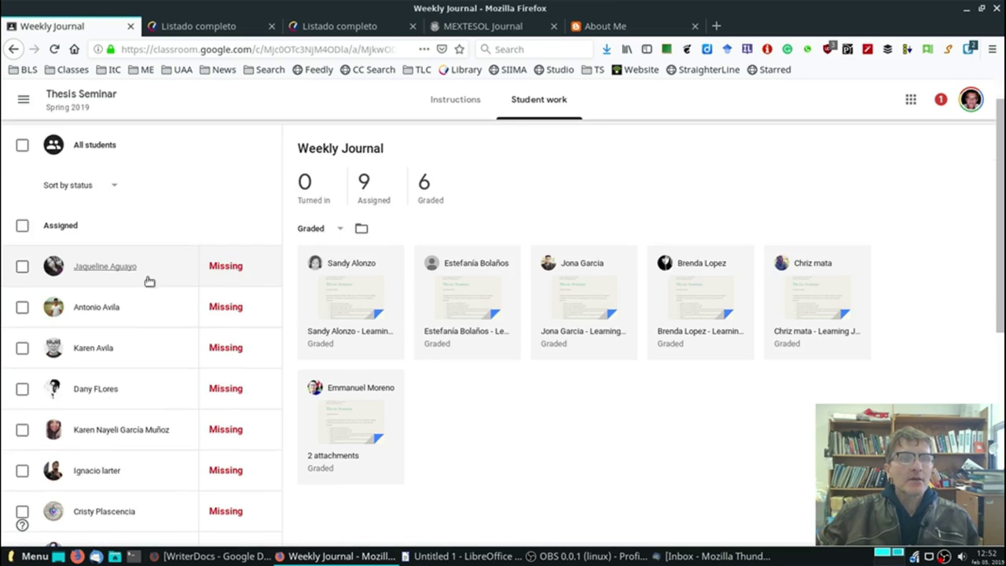
pyautogui.scroll(-10, 150, 280)
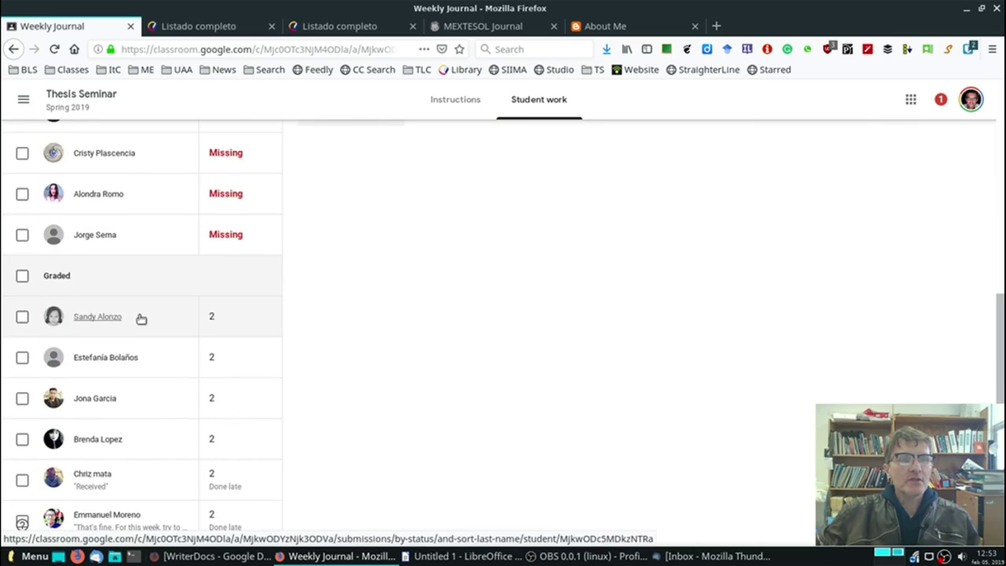
pyautogui.scroll(-1, 141, 318)
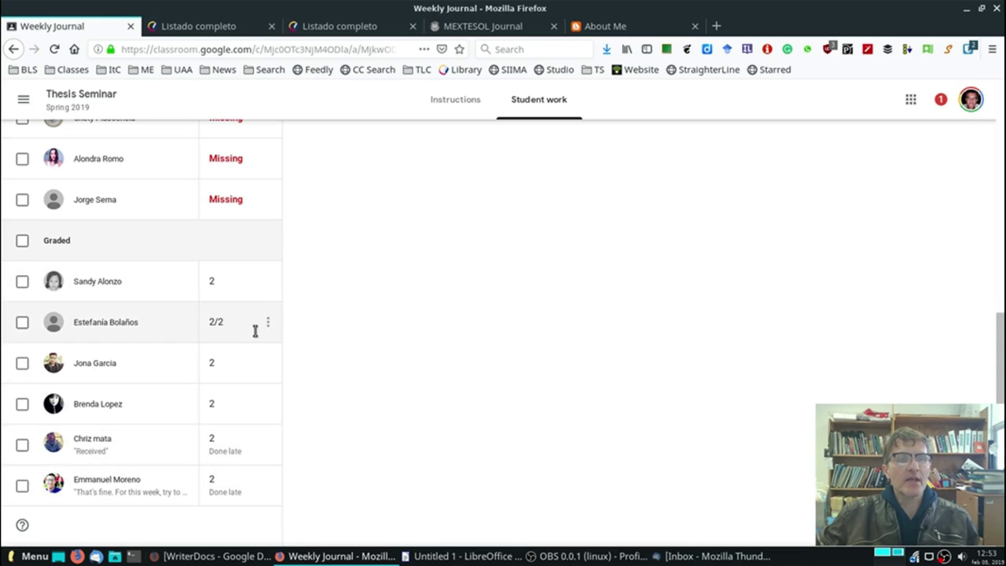
pyautogui.scroll(10, 255, 330)
pyautogui.scroll(-1, 191, 293)
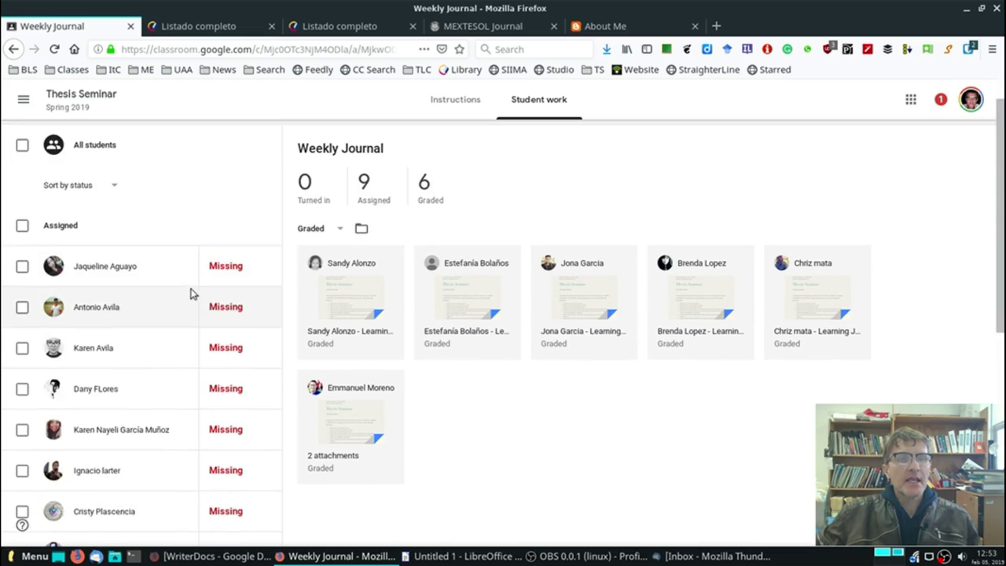
pyautogui.scroll(-3, 191, 294)
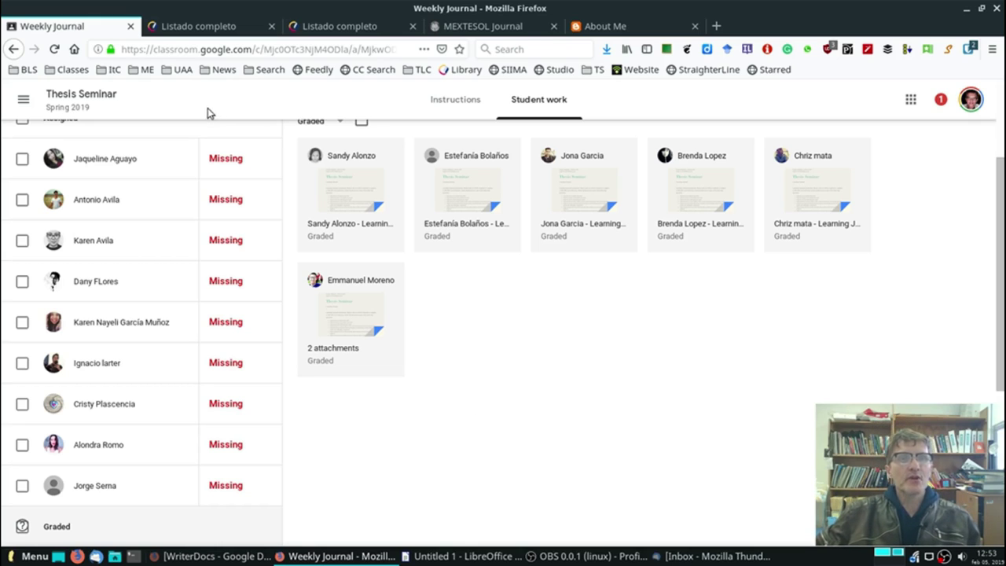
pyautogui.scroll(3, 208, 112)
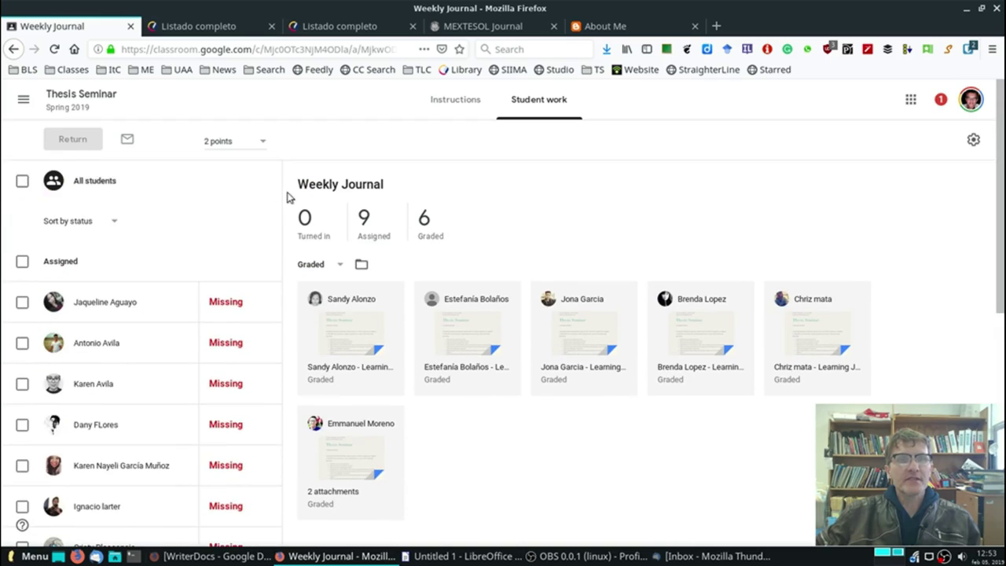
# Step: Return to the class's Classwork page and open the assignment's WriterDocs folder in a separate tab
pyautogui.click(14, 49)
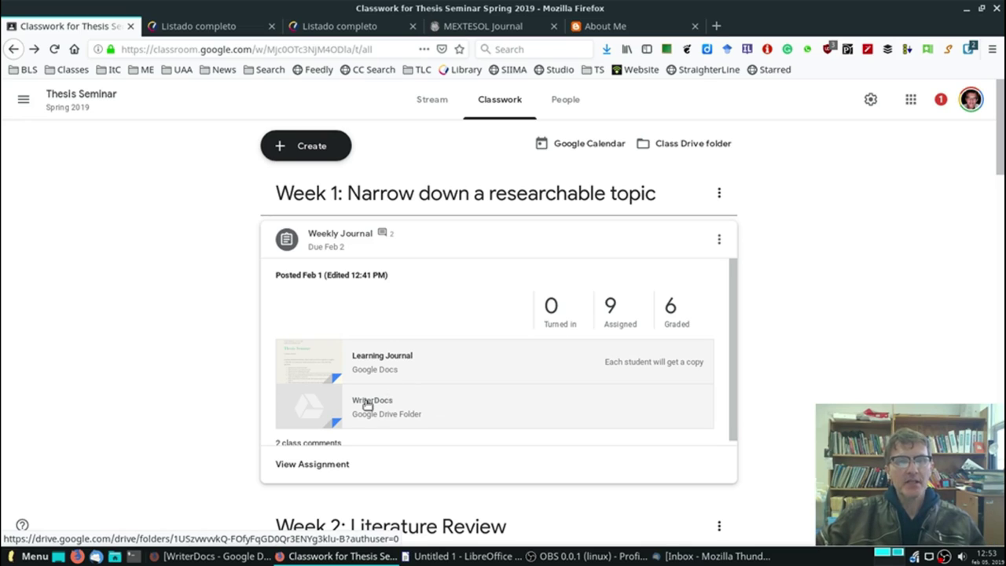
pyautogui.click(205, 26)
pyautogui.click(96, 27)
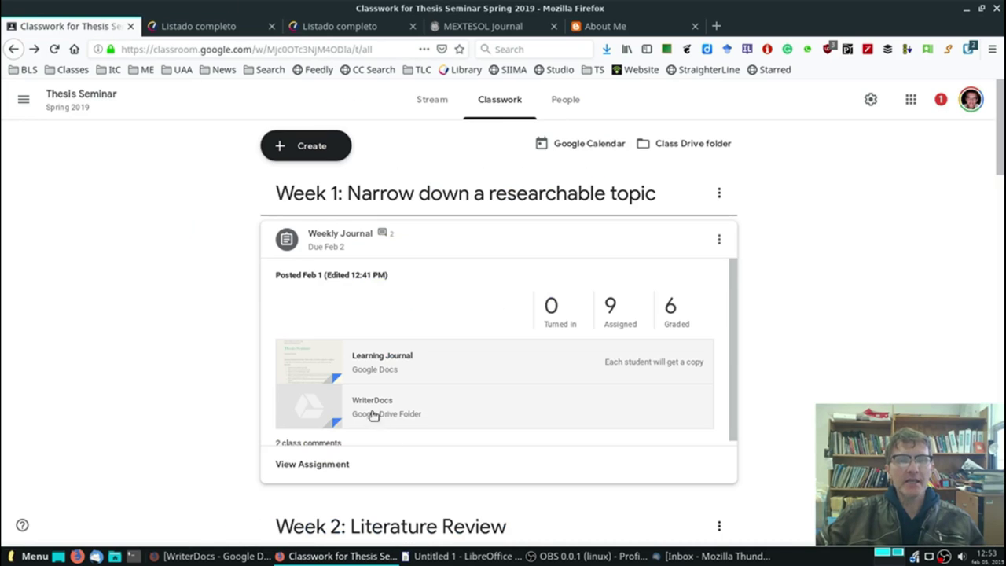
pyautogui.click(366, 403)
pyautogui.click(90, 28)
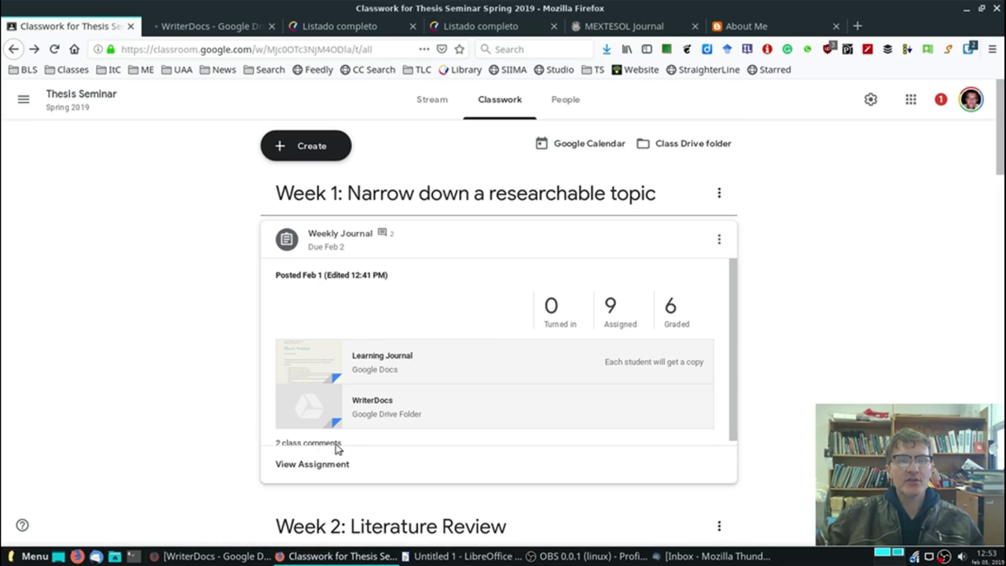
# Step: Review the graded Weekly Journal submissions again and return to the Classwork page
pyautogui.click(680, 316)
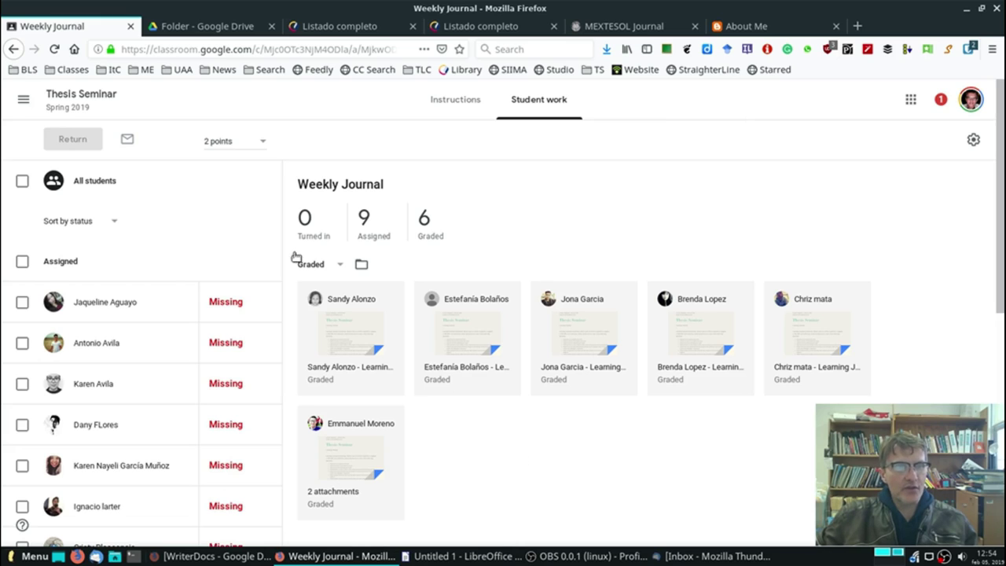
pyautogui.scroll(-2, 536, 391)
pyautogui.scroll(2, 511, 370)
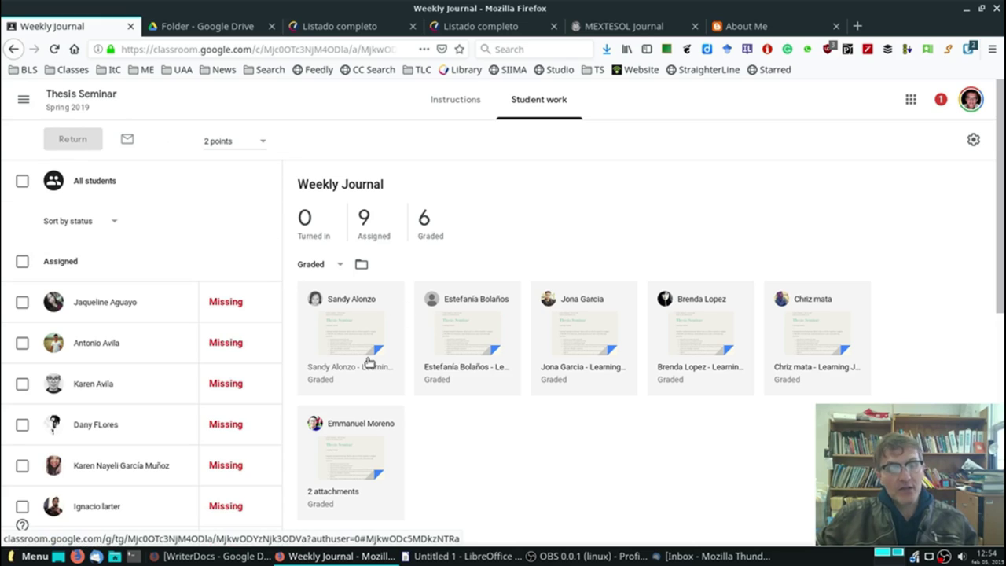
pyautogui.click(14, 48)
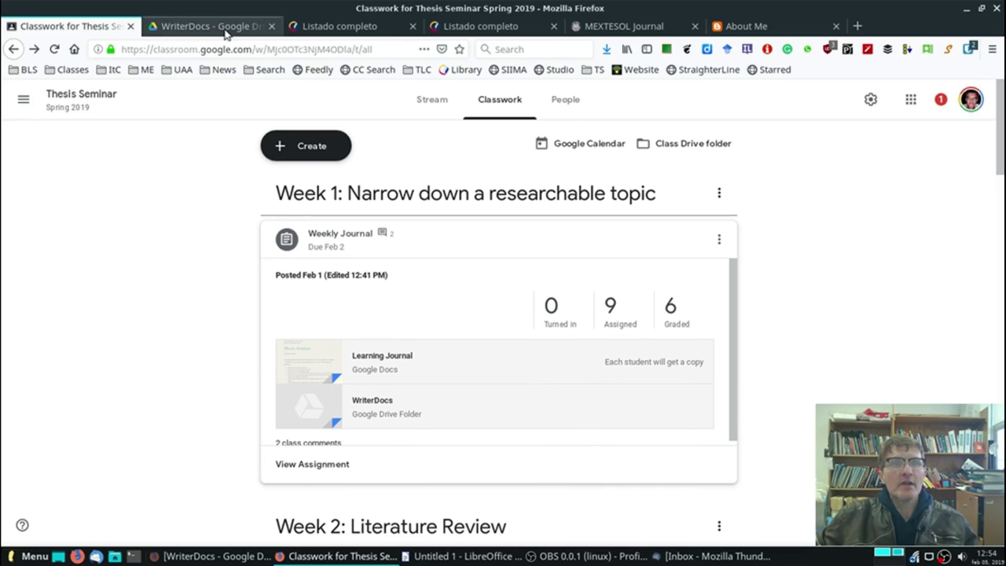
pyautogui.click(228, 28)
pyautogui.click(118, 27)
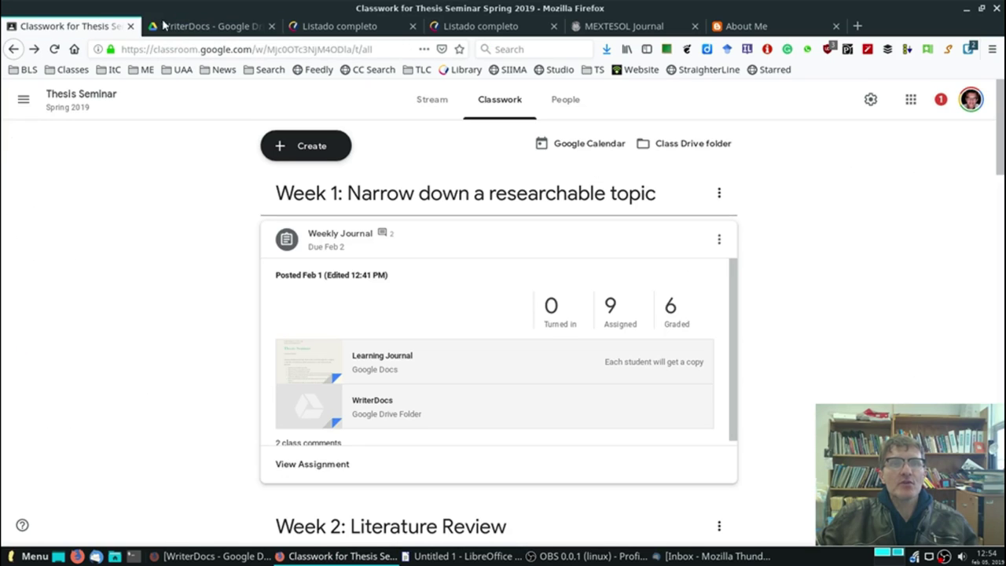
# Step: Open the Listado completo of electronic resources in the Biblioteca Digital and look through its alphabetical database entries
pyautogui.click(309, 29)
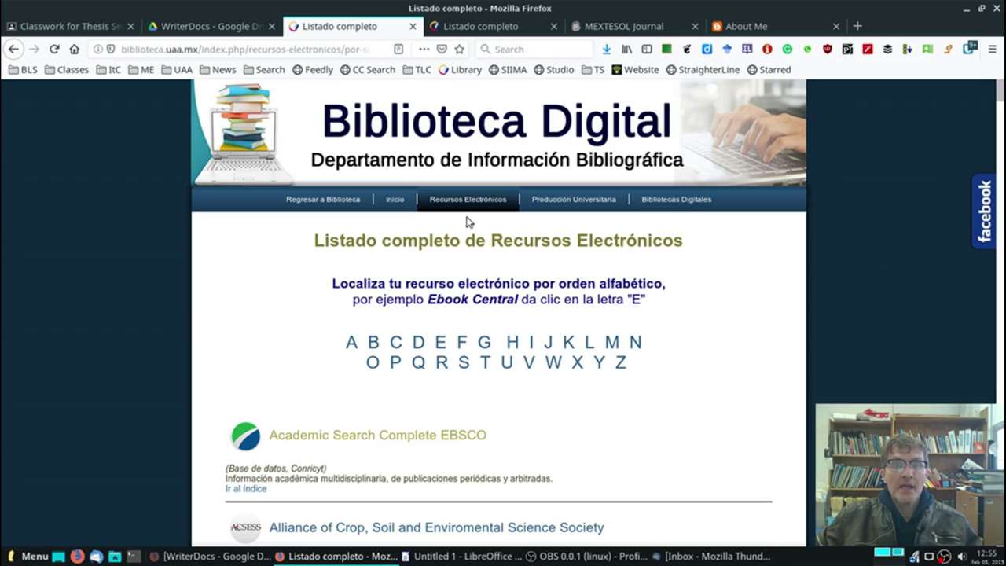
pyautogui.moveTo(442, 217)
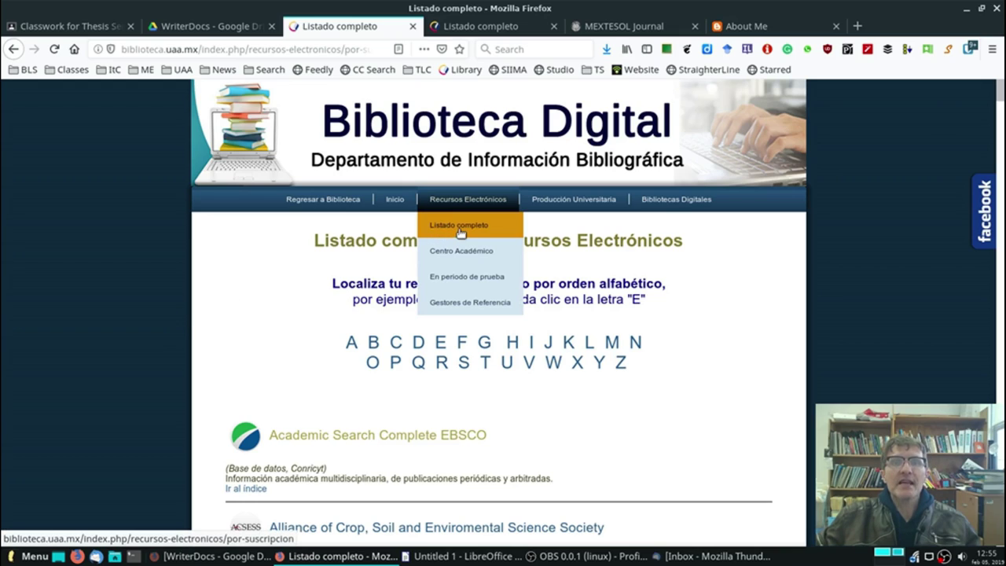
pyautogui.click(458, 230)
pyautogui.scroll(-3, 121, 240)
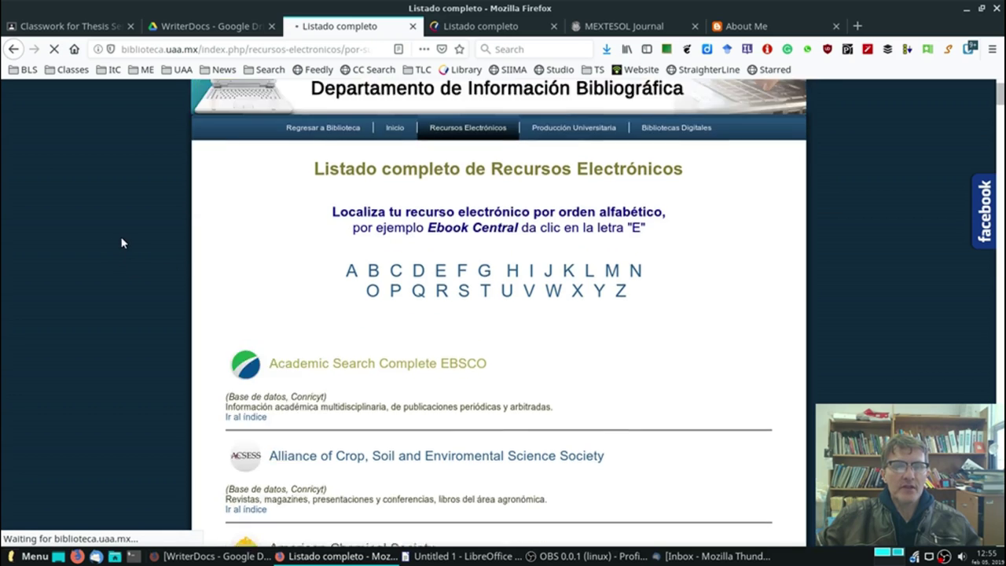
pyautogui.scroll(-7, 124, 275)
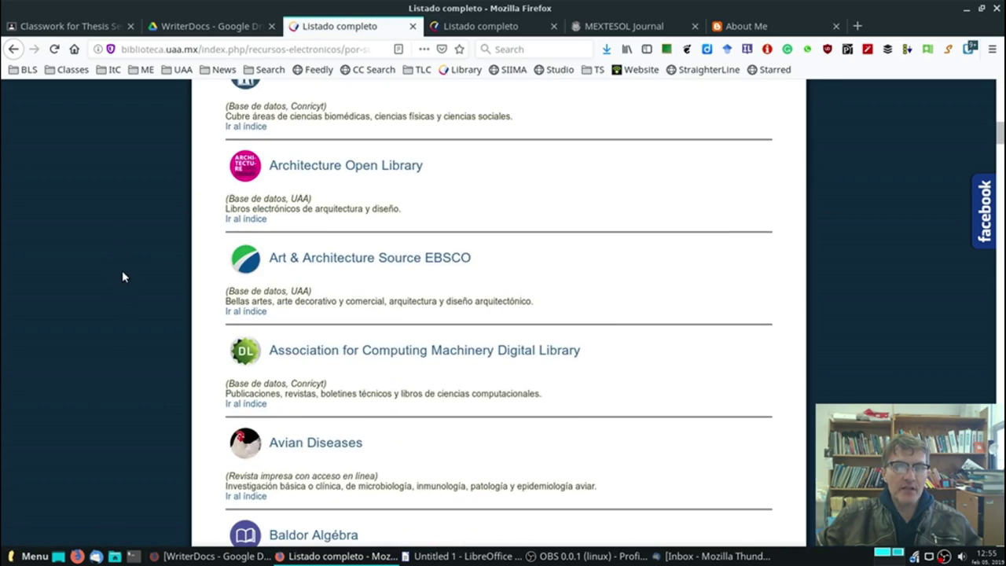
pyautogui.scroll(-8, 115, 274)
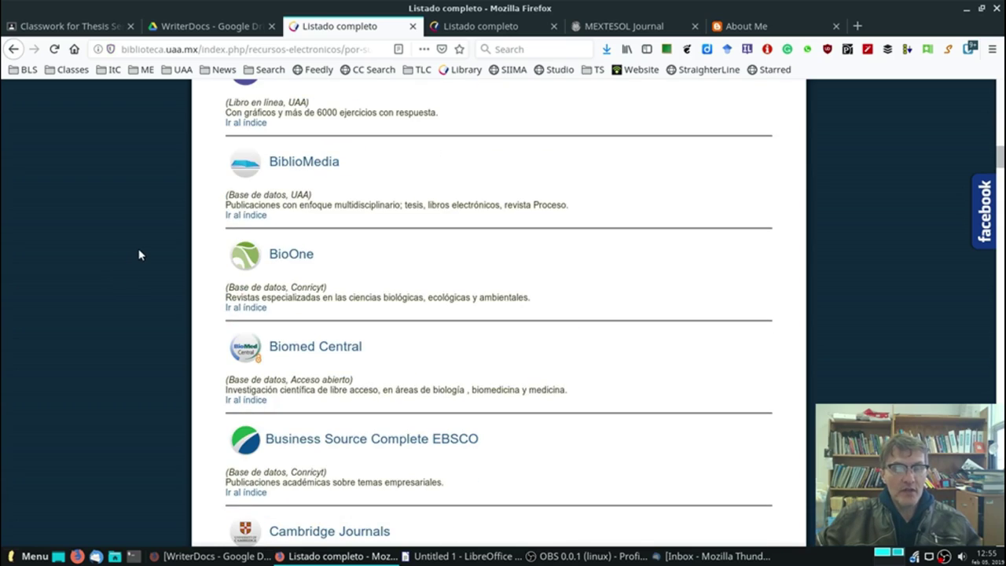
pyautogui.scroll(-8, 133, 260)
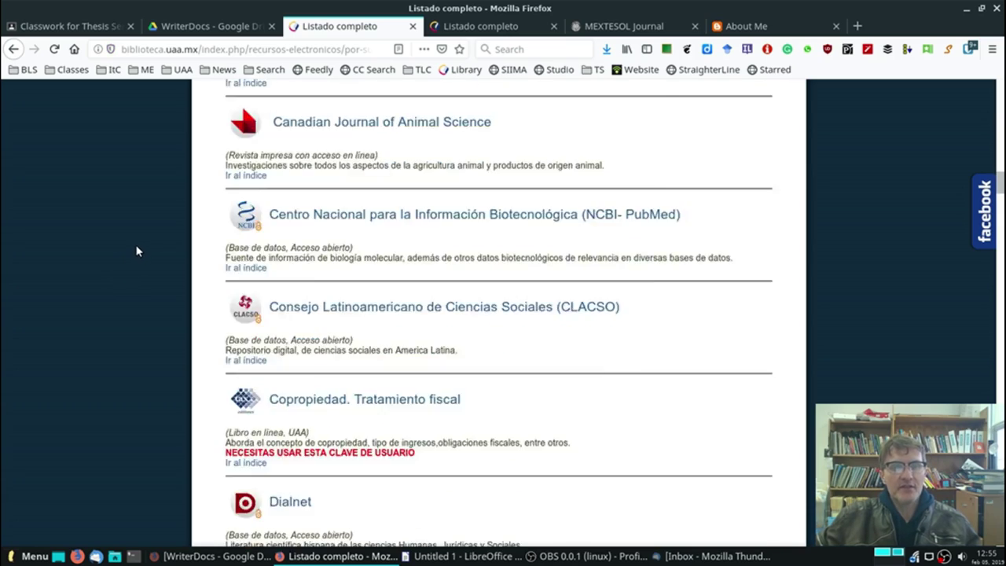
pyautogui.scroll(-8, 124, 250)
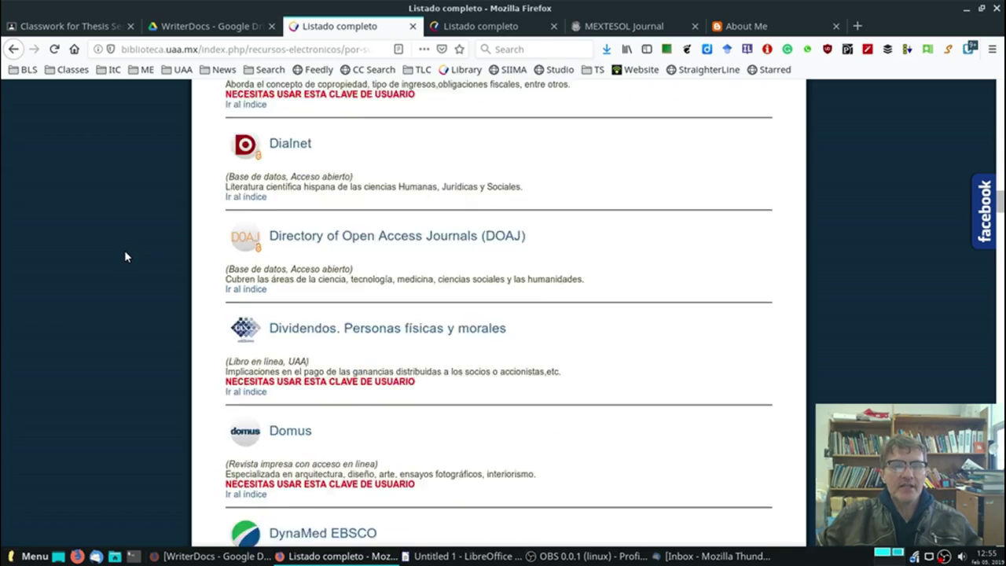
pyautogui.scroll(-2, 105, 271)
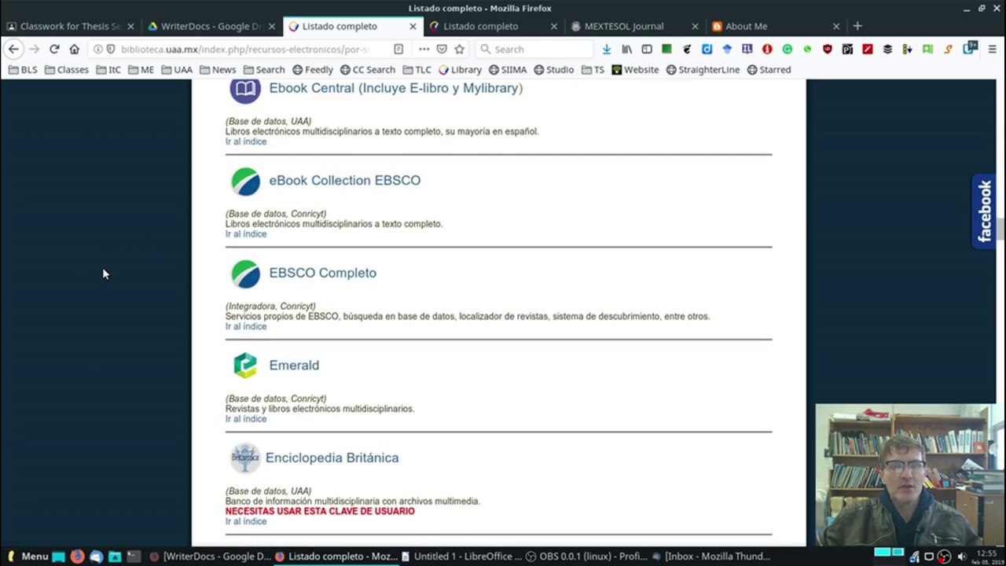
pyautogui.scroll(20, 80, 264)
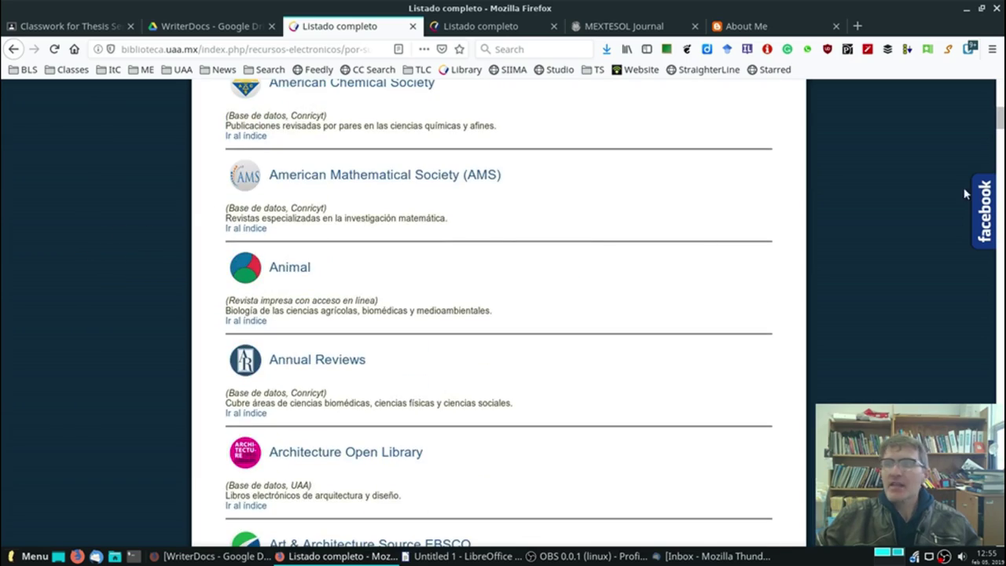
# Step: Switch to LibreOffice Writer and highlight the recommended databases from EBSCO to Wiley before returning to Firefox
pyautogui.hotkey('alt', 'Tab')
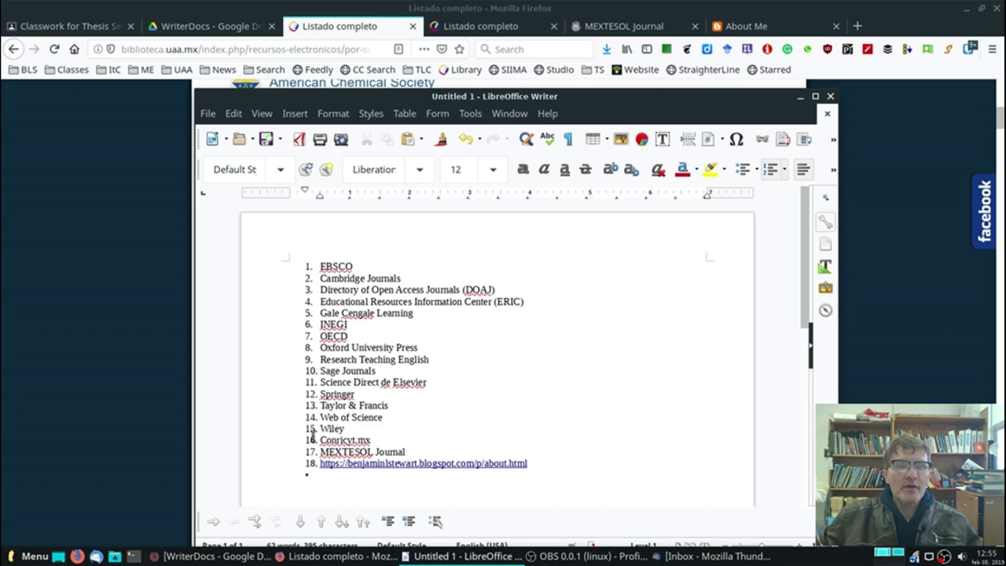
pyautogui.moveTo(351, 426); pyautogui.dragTo(153, 261)
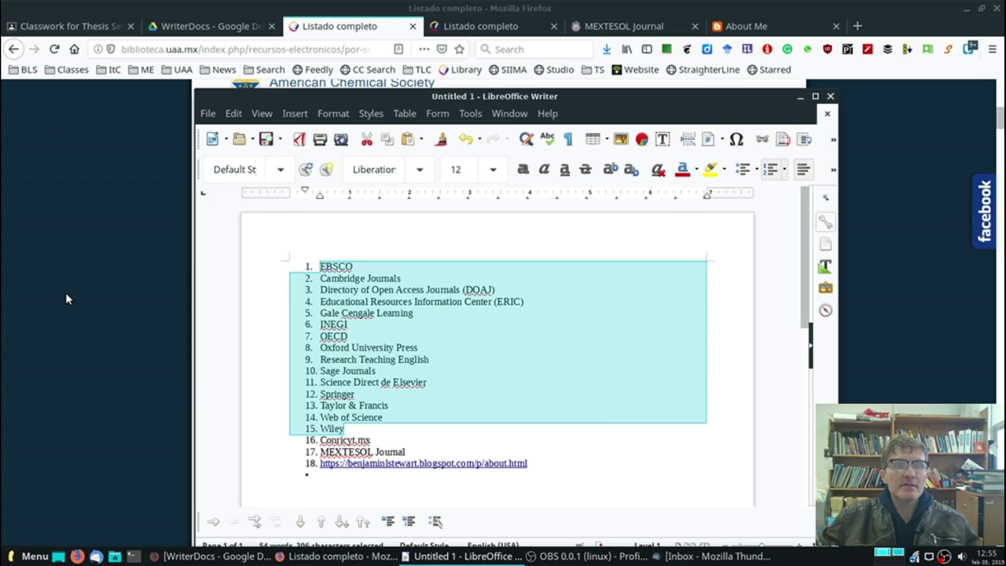
pyautogui.click(66, 297)
# Step: Open the Academic Search Complete EBSCO database from the library's list of electronic resources
pyautogui.scroll(10, 338, 278)
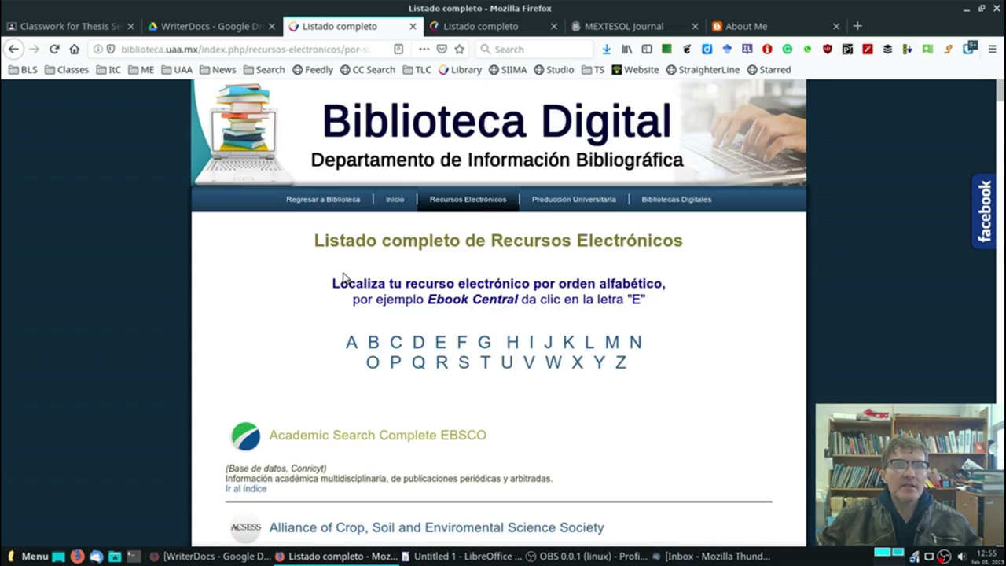
pyautogui.scroll(-12, 343, 278)
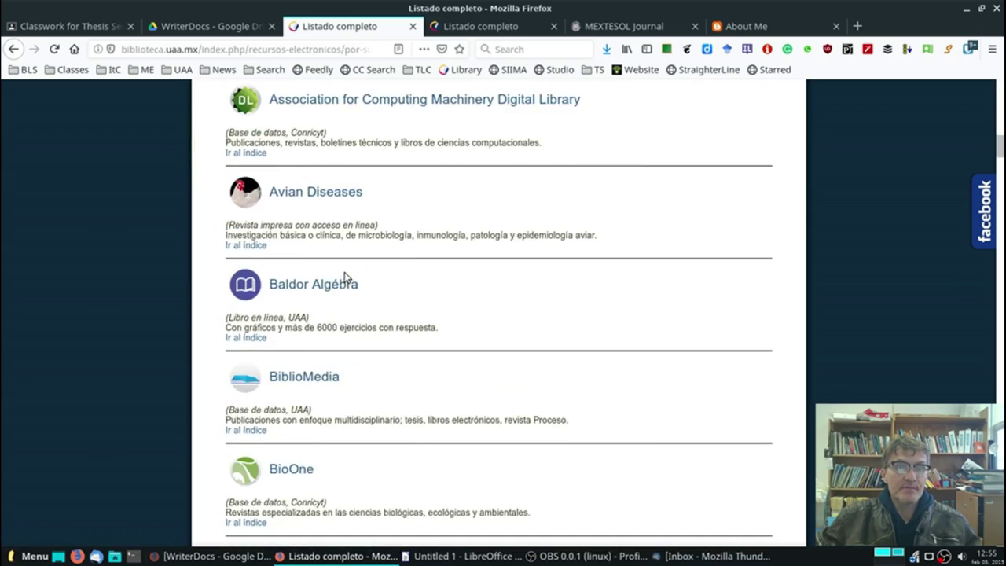
pyautogui.scroll(-3, 344, 279)
pyautogui.scroll(16, 310, 307)
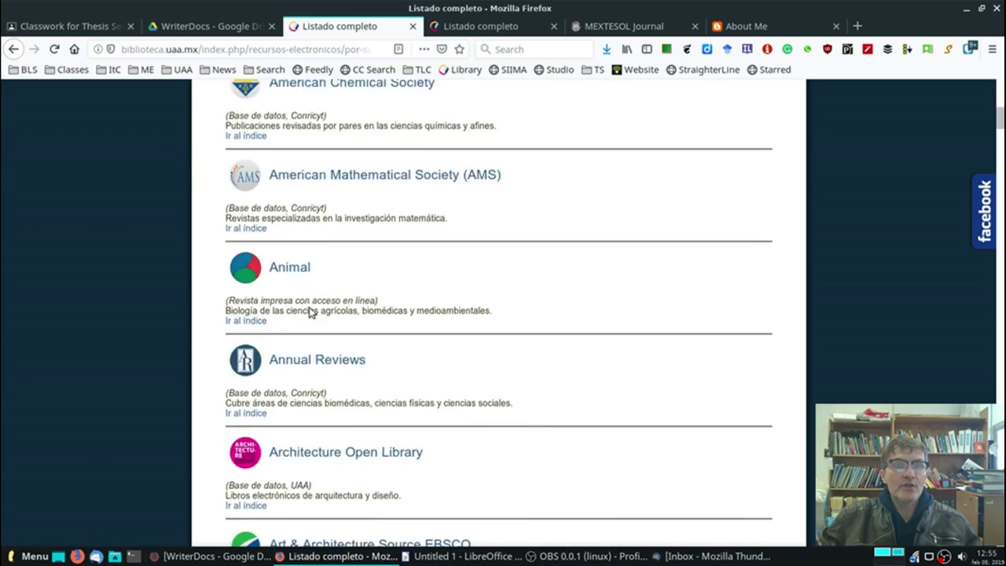
pyautogui.click(349, 430)
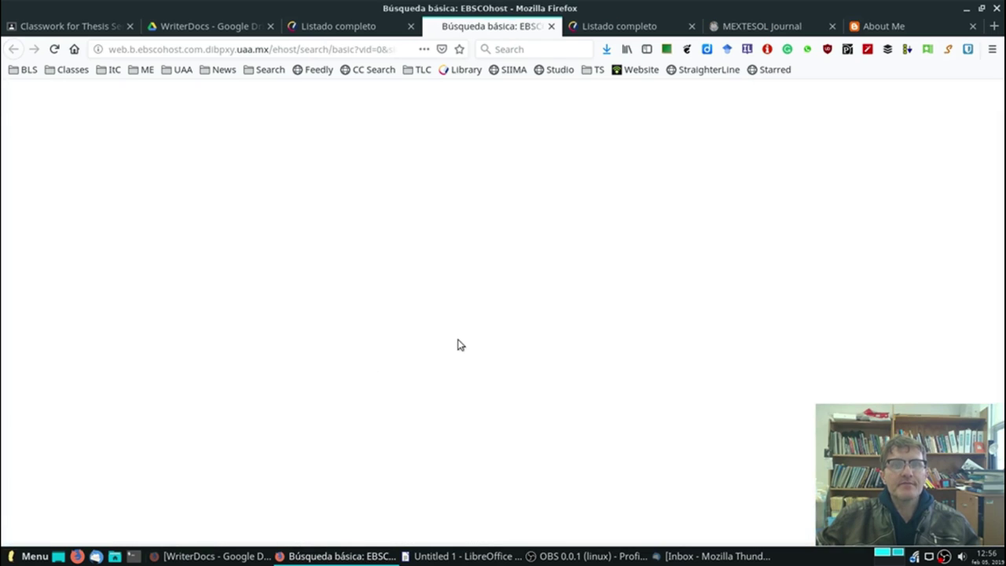
# Step: Open EBSCO's advanced search and enter "vocabulary" AND "english language learners" as the first two search terms
pyautogui.click(611, 315)
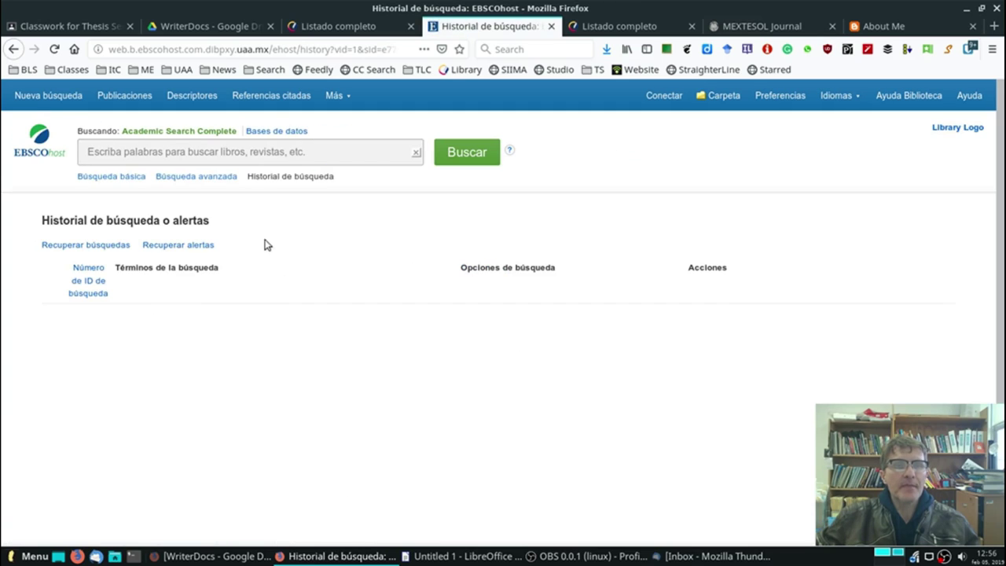
pyautogui.click(218, 178)
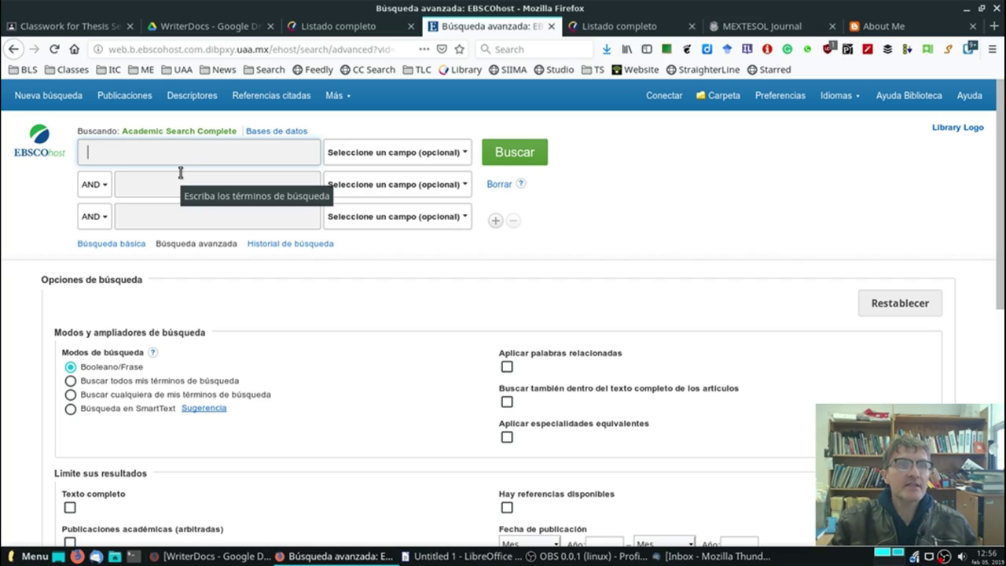
pyautogui.write('Vo')
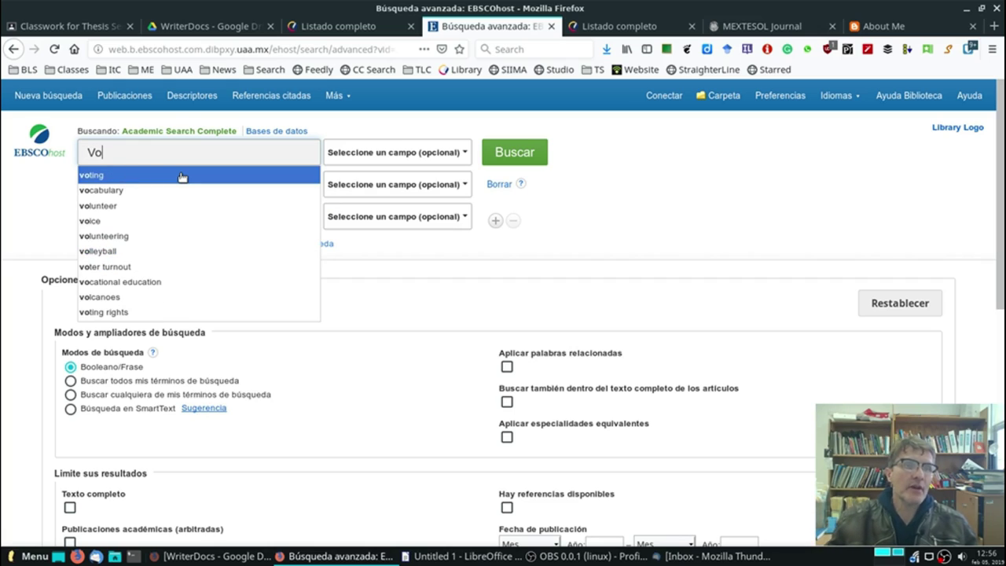
pyautogui.write('ccabula')
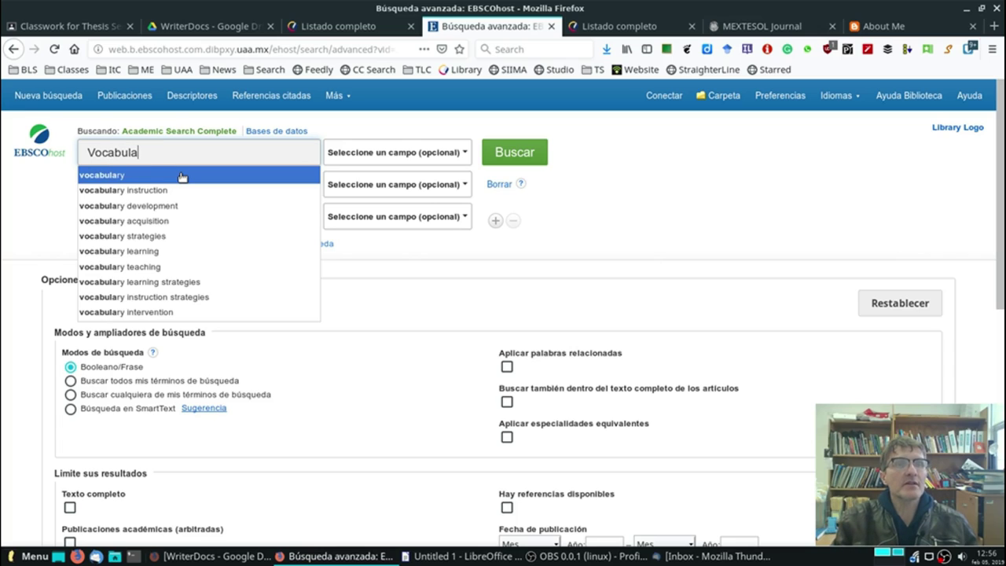
pyautogui.write('ry')
pyautogui.click(181, 175)
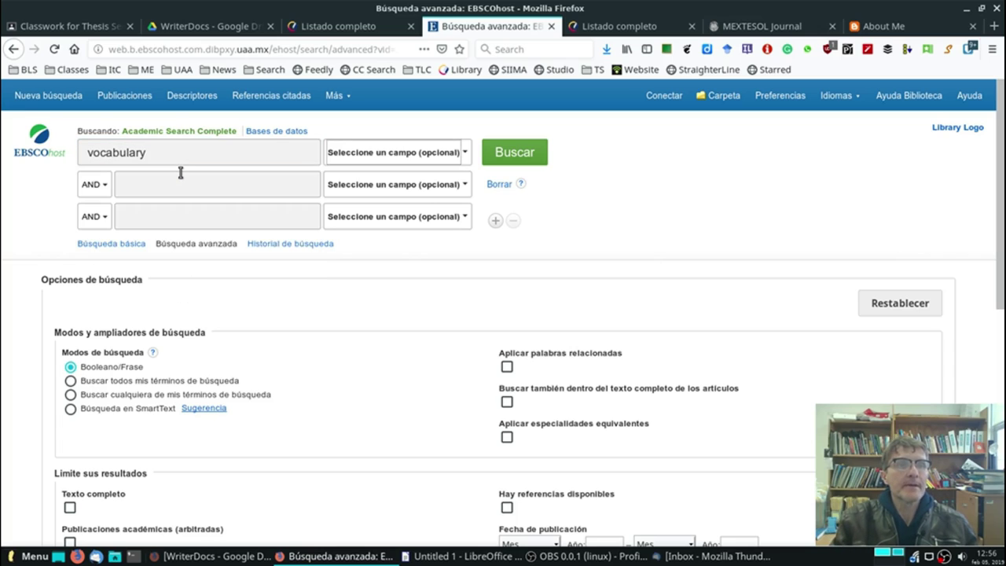
pyautogui.click(180, 173)
pyautogui.write('English')
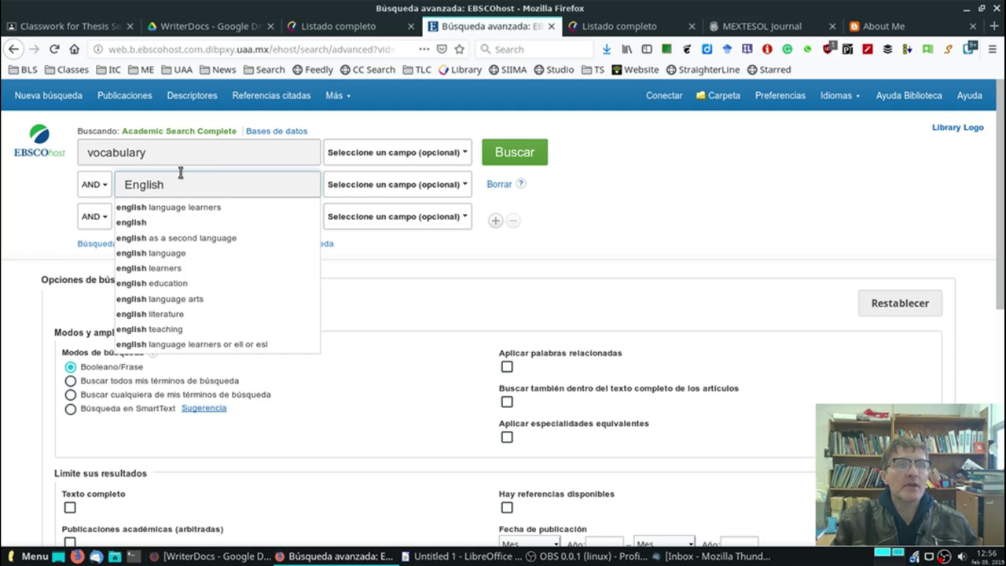
pyautogui.click(207, 207)
# Step: Limit the results to Texto completo and Publicaciones académicas (arbitradas), and run the search
pyautogui.scroll(-3, 267, 276)
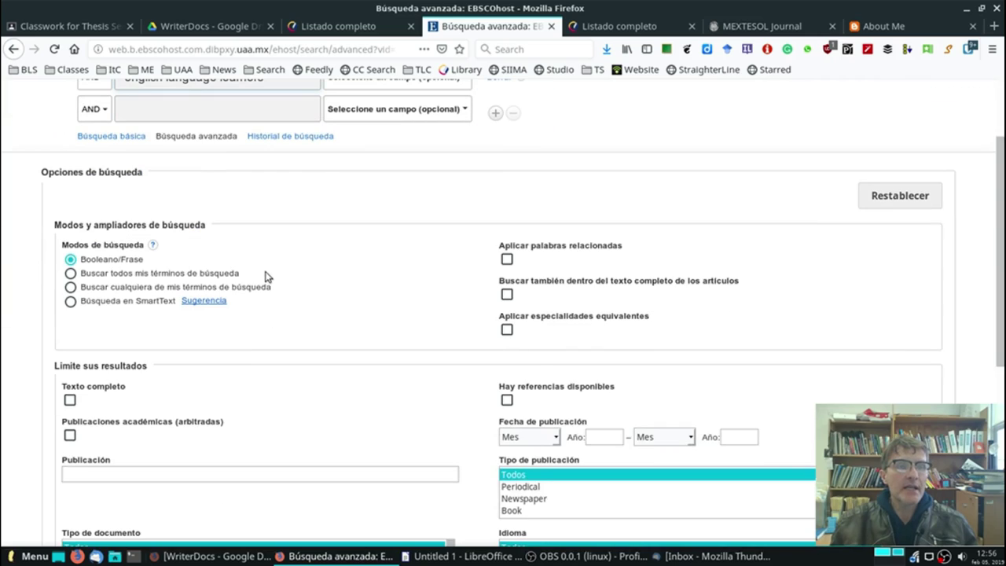
pyautogui.click(70, 401)
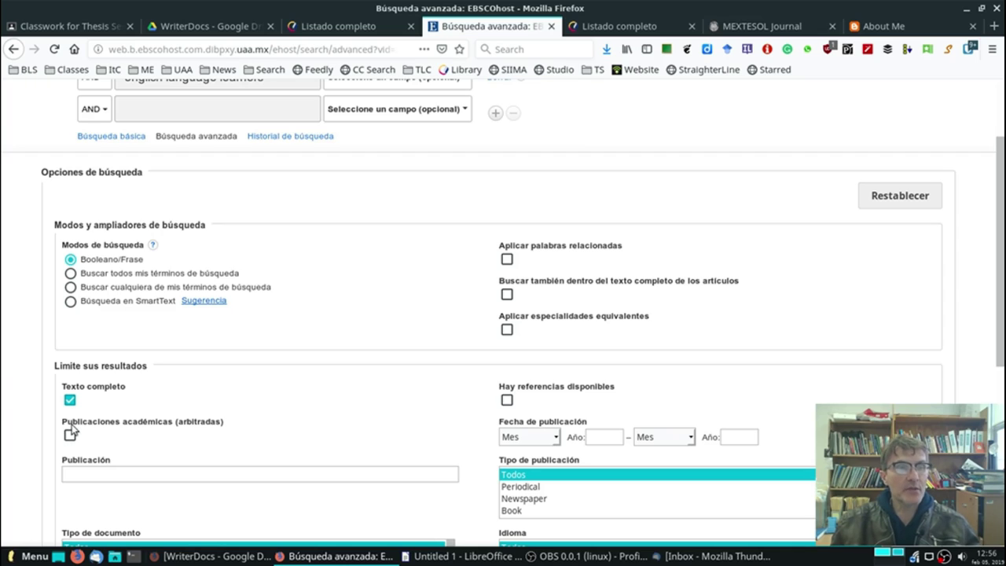
pyautogui.click(71, 435)
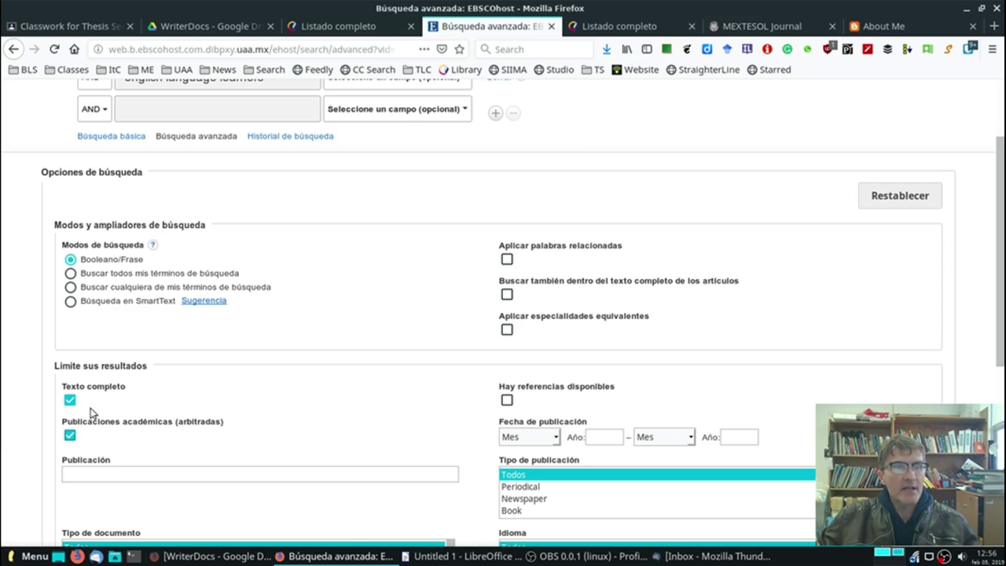
pyautogui.scroll(3, 247, 461)
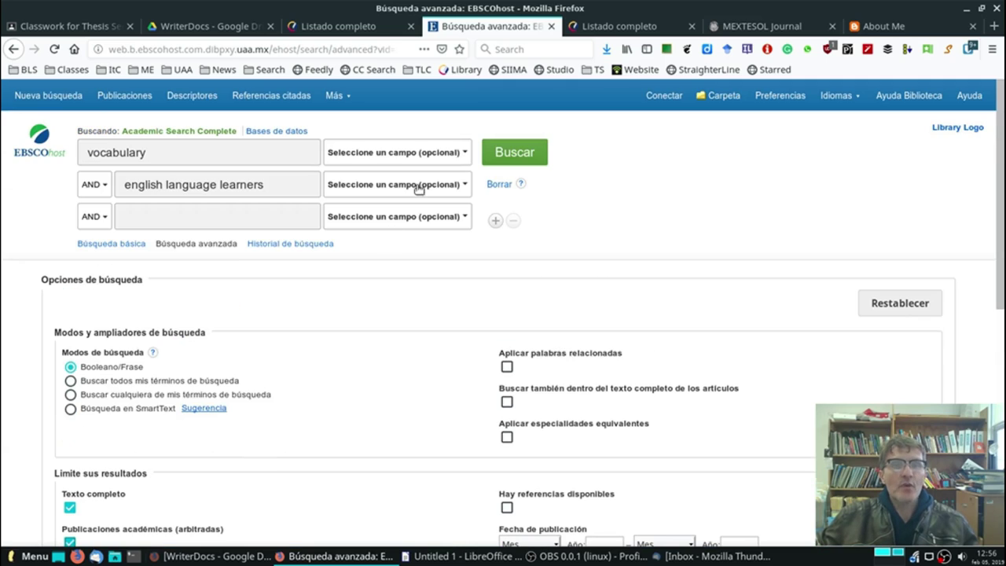
pyautogui.click(512, 153)
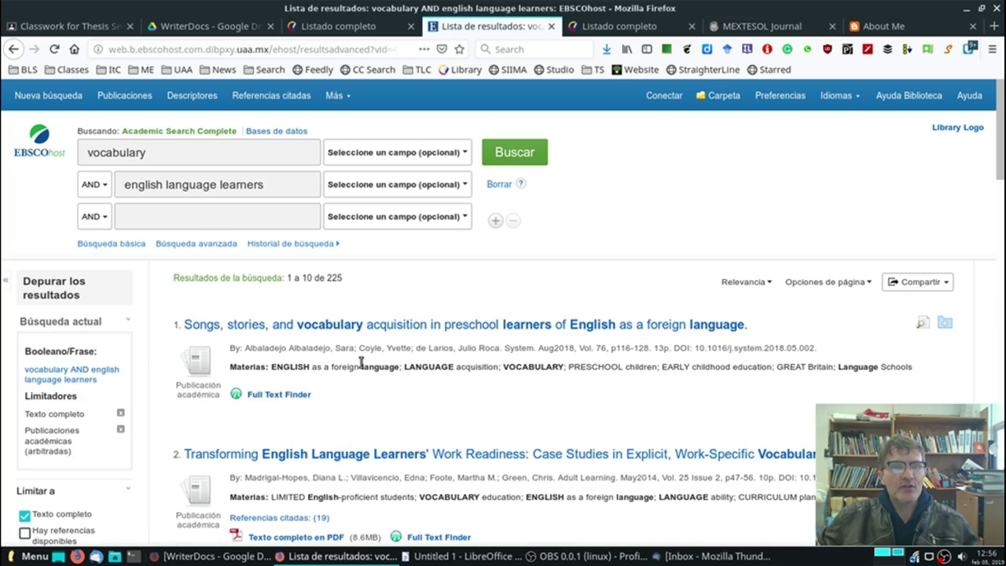
# Step: Look through the articles found for vocabulary and English language learners, checking their details and full-text links
pyautogui.scroll(-2, 325, 385)
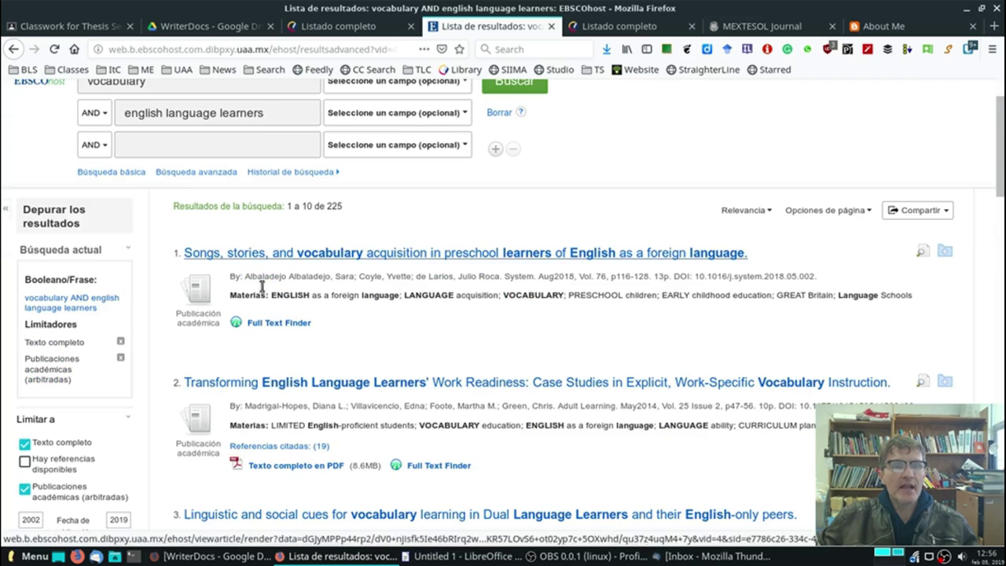
pyautogui.scroll(-2, 263, 346)
pyautogui.scroll(-1, 262, 396)
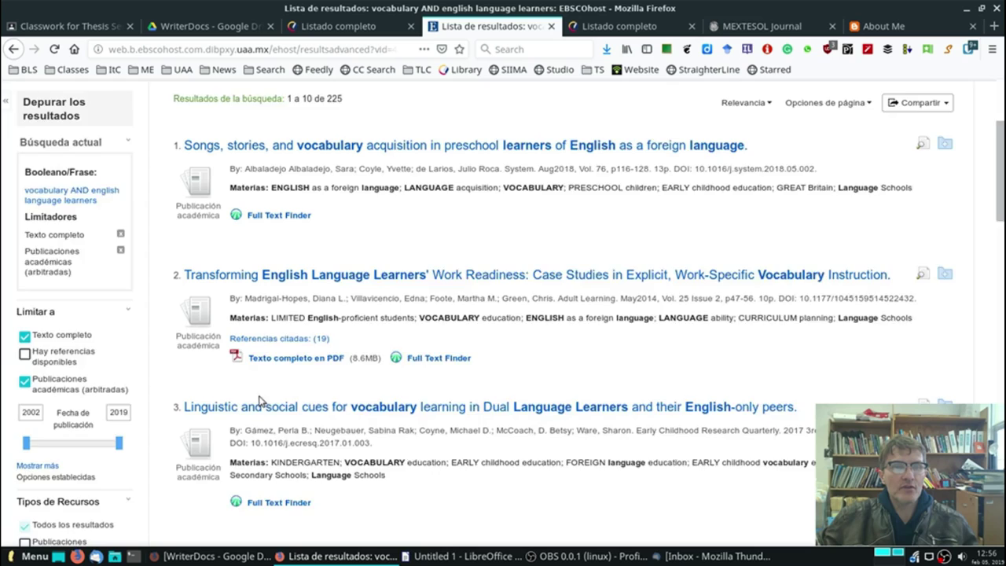
pyautogui.scroll(-1, 262, 400)
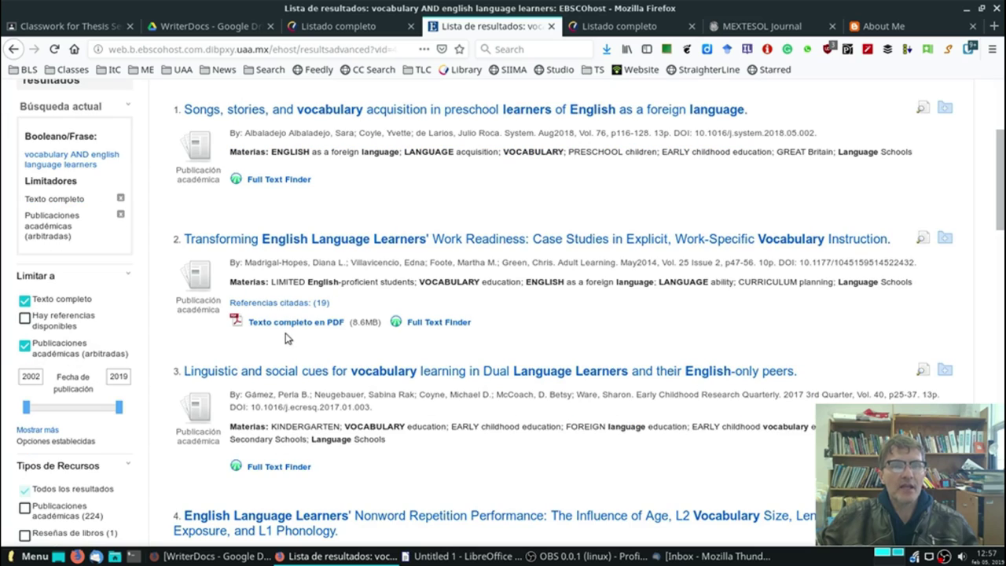
pyautogui.scroll(-3, 291, 342)
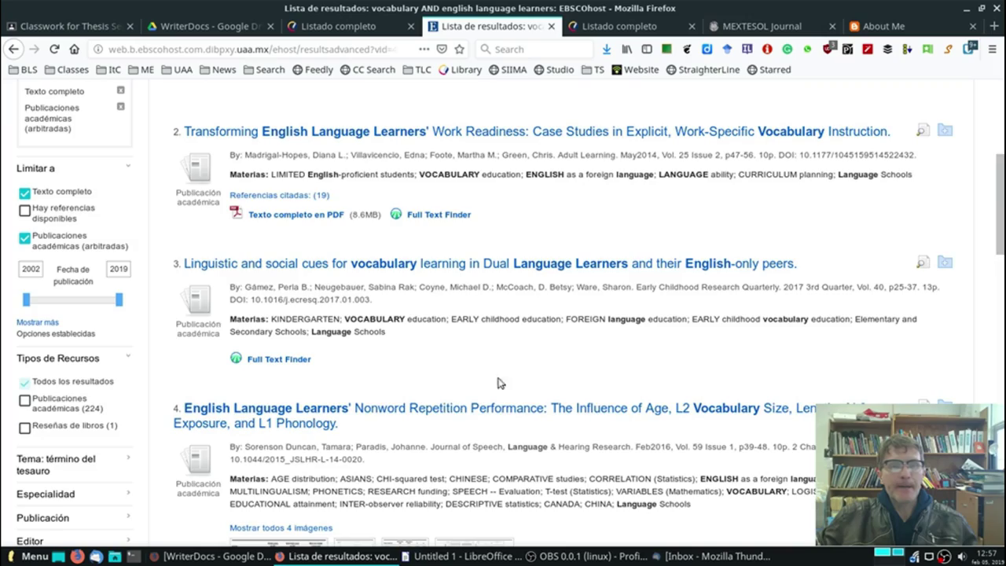
pyautogui.scroll(-4, 497, 383)
pyautogui.scroll(3, 393, 405)
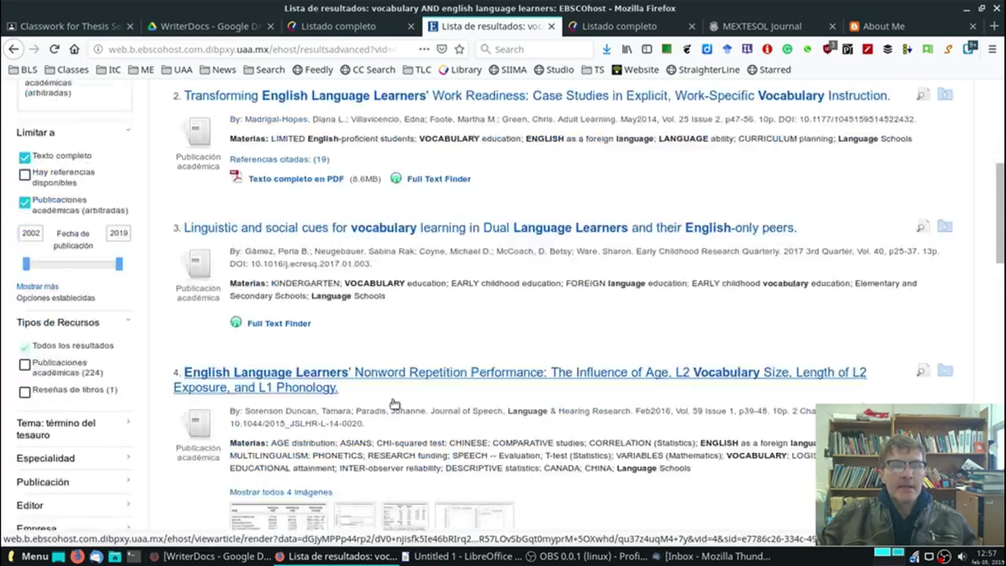
pyautogui.scroll(2, 385, 401)
pyautogui.scroll(8, 409, 314)
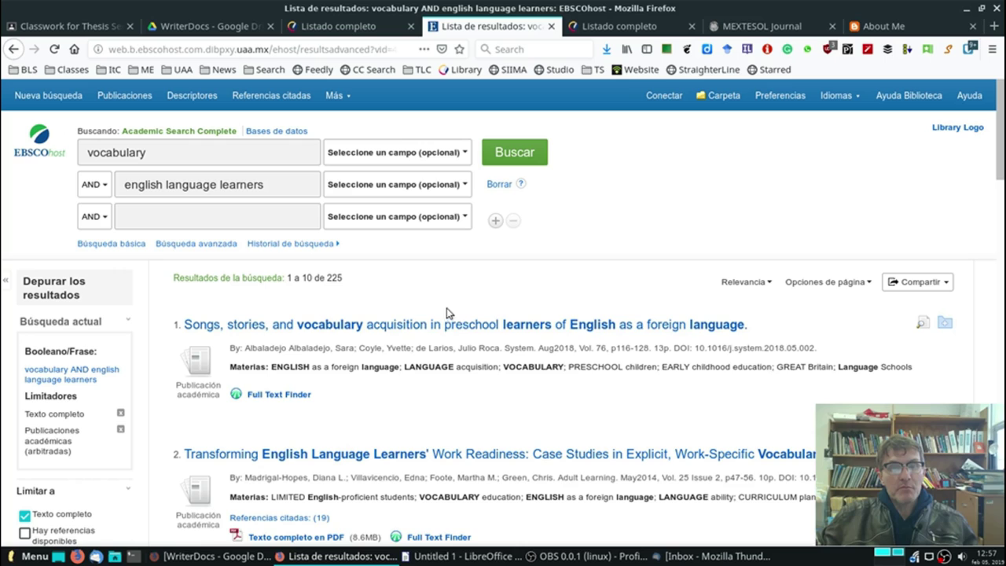
pyautogui.scroll(-2, 440, 335)
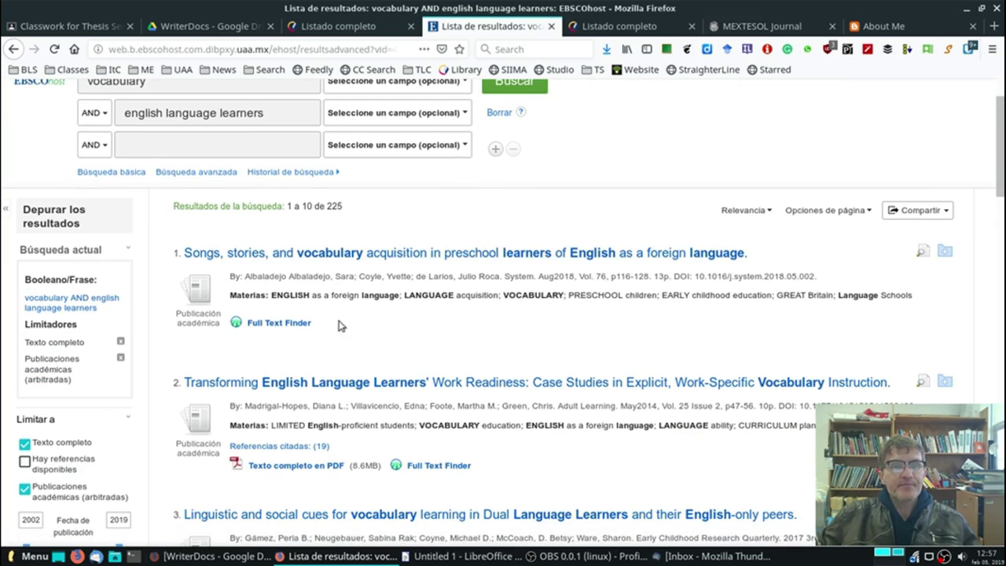
pyautogui.scroll(2, 385, 293)
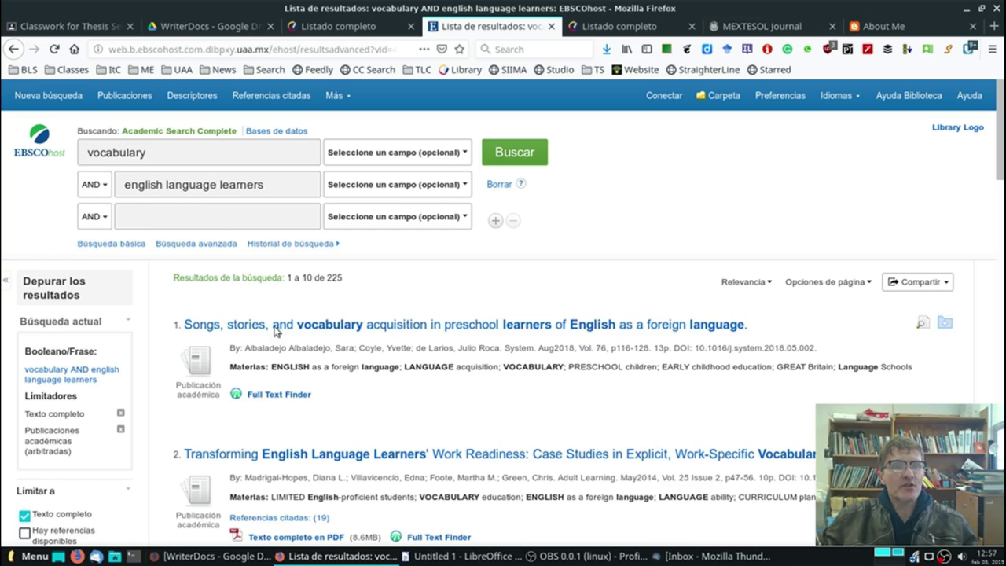
# Step: Replace the second search term with "speaking", rerun the search and highlight the total number of results
pyautogui.click(266, 187)
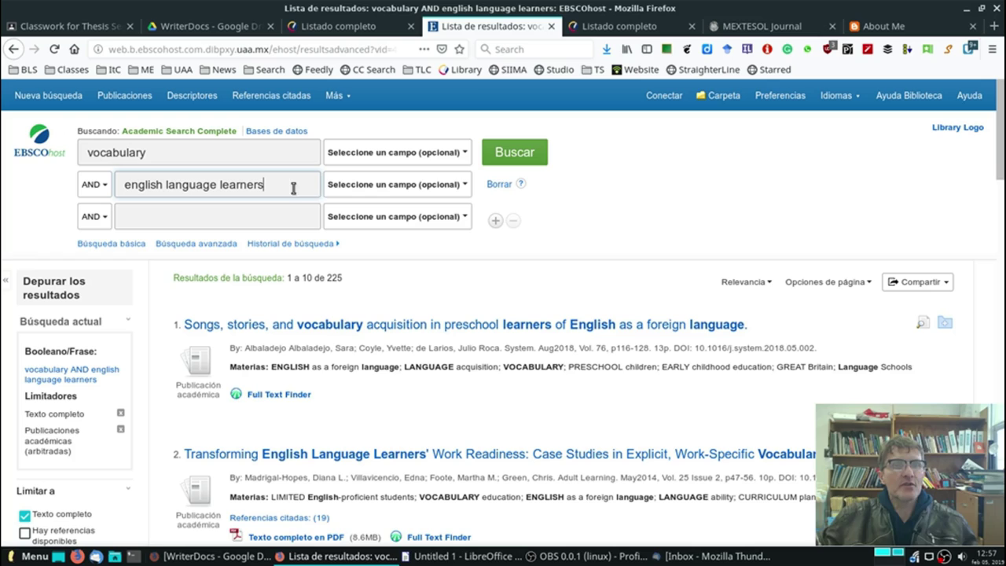
pyautogui.press('BackSpace')
pyautogui.press('BackSpace')
pyautogui.press('BackSpace')
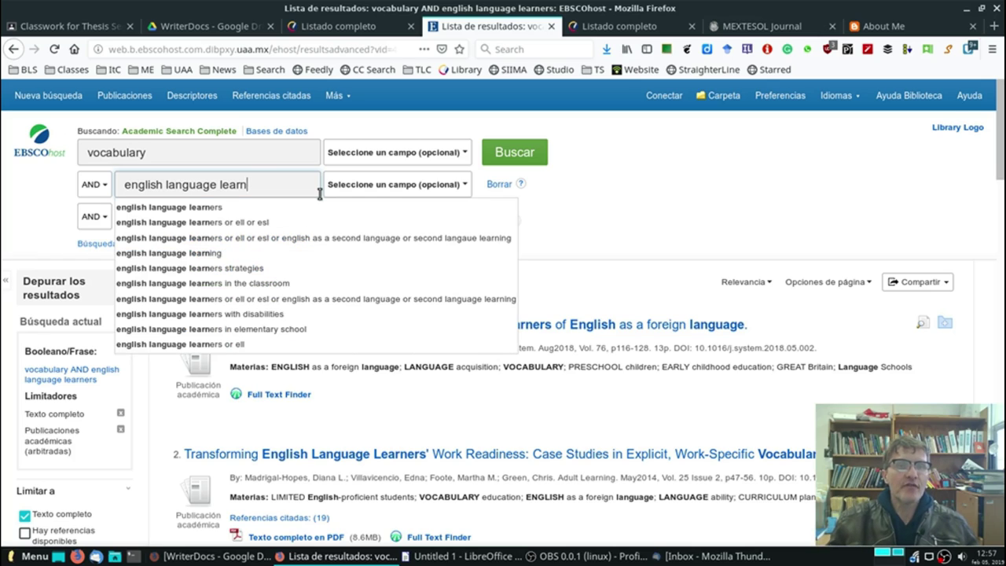
pyautogui.click(639, 174)
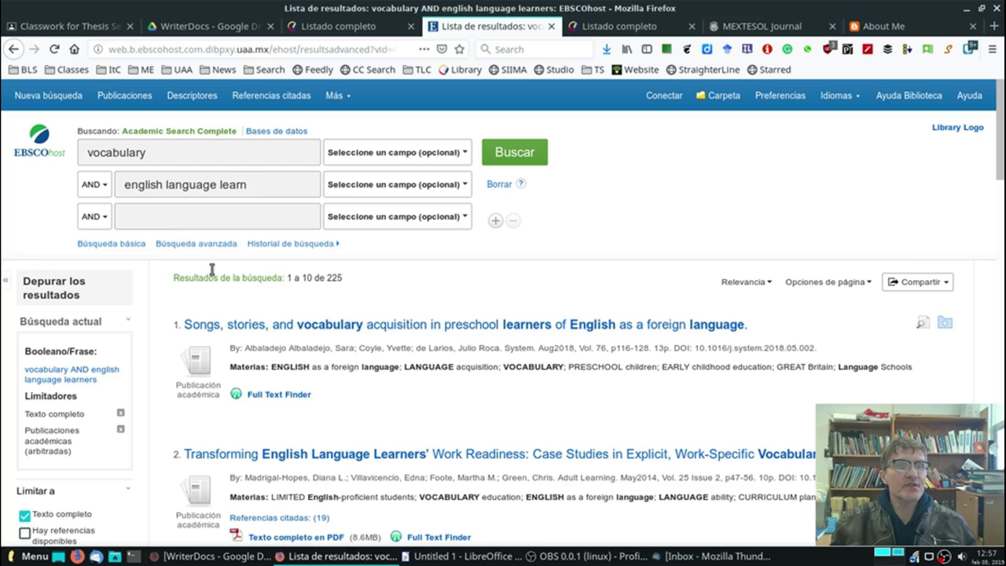
pyautogui.click(258, 185)
pyautogui.press('BackSpace')
pyautogui.press('BackSpace')
pyautogui.press('BackSpace')
pyautogui.press('BackSpace')
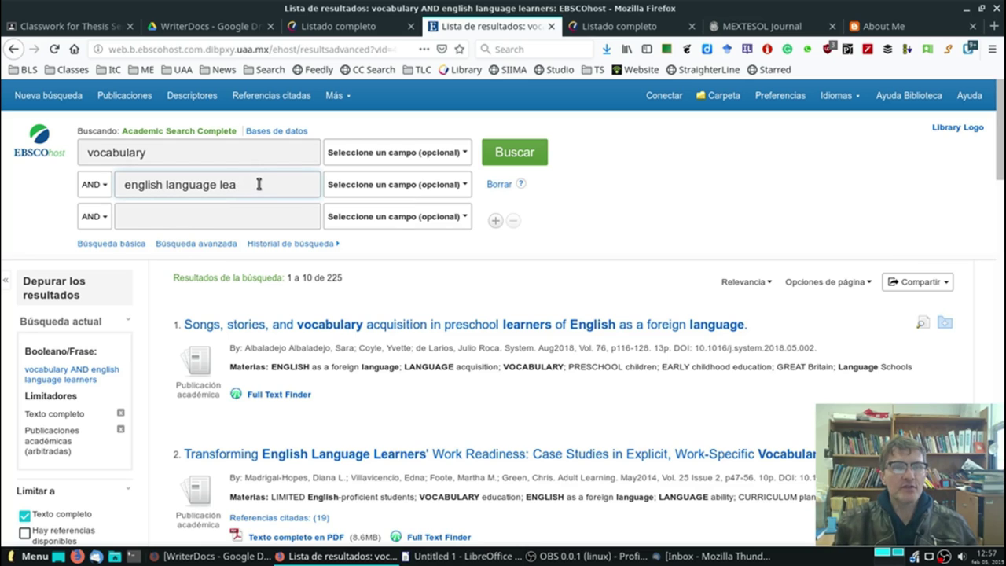
pyautogui.press('BackSpace')
pyautogui.press('BackSpace')
pyautogui.press('BackSpace')
pyautogui.press('BackSpace')
pyautogui.press('BackSpace')
pyautogui.press('BackSpace')
pyautogui.press('BackSpace')
pyautogui.press('BackSpace')
pyautogui.press('BackSpace')
pyautogui.press('BackSpace')
pyautogui.press('BackSpace')
pyautogui.press('BackSpace')
pyautogui.press('BackSpace')
pyautogui.press('BackSpace')
pyautogui.press('BackSpace')
pyautogui.press('BackSpace')
pyautogui.press('BackSpace')
pyautogui.press('BackSpace')
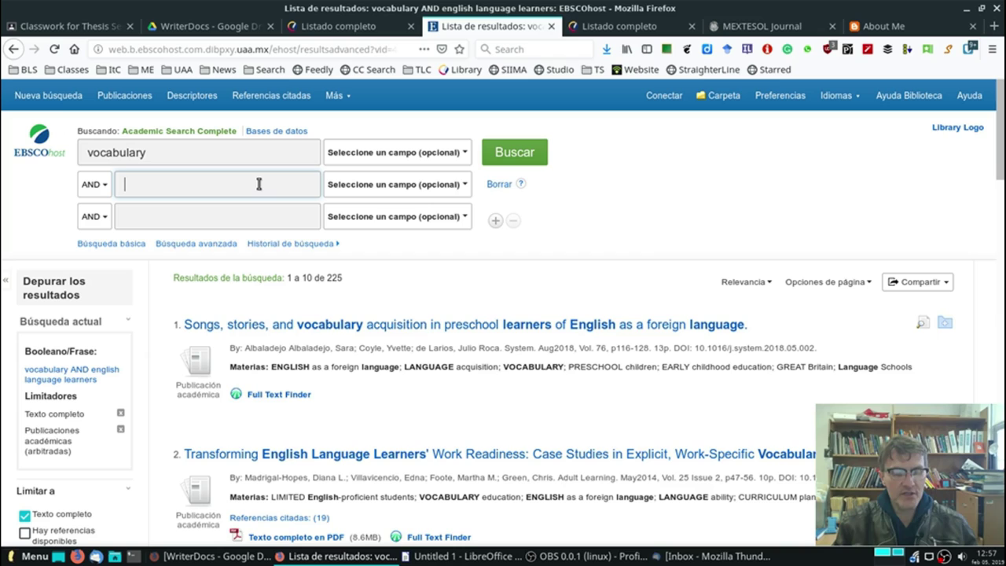
pyautogui.write('span')
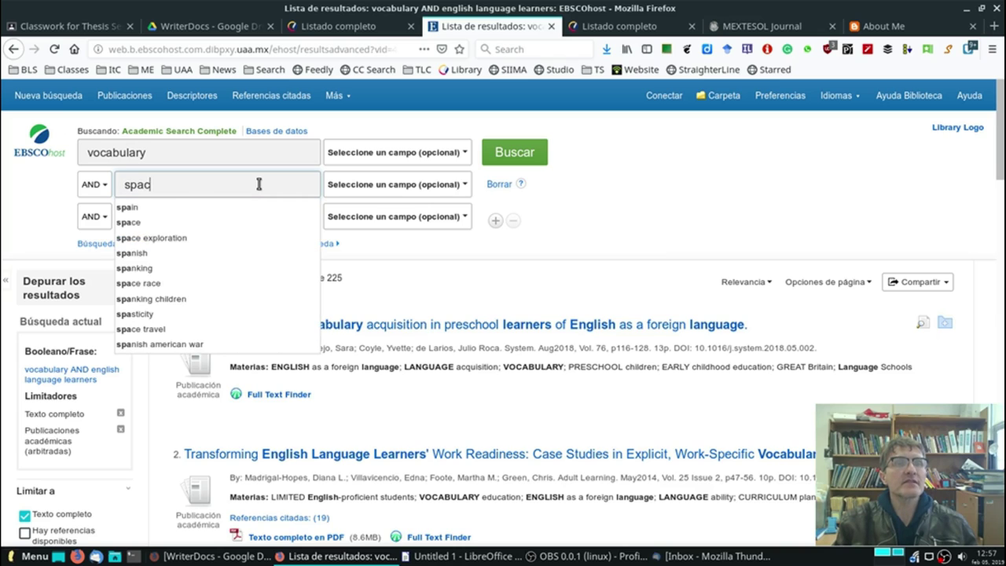
pyautogui.press('BackSpace')
pyautogui.press('BackSpace')
pyautogui.press('BackSpace')
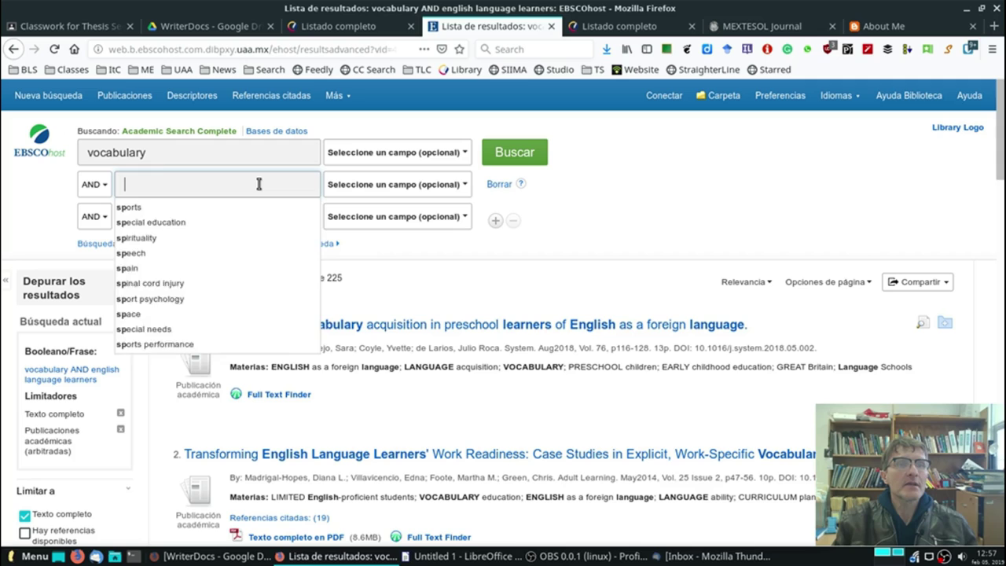
pyautogui.write('peaking')
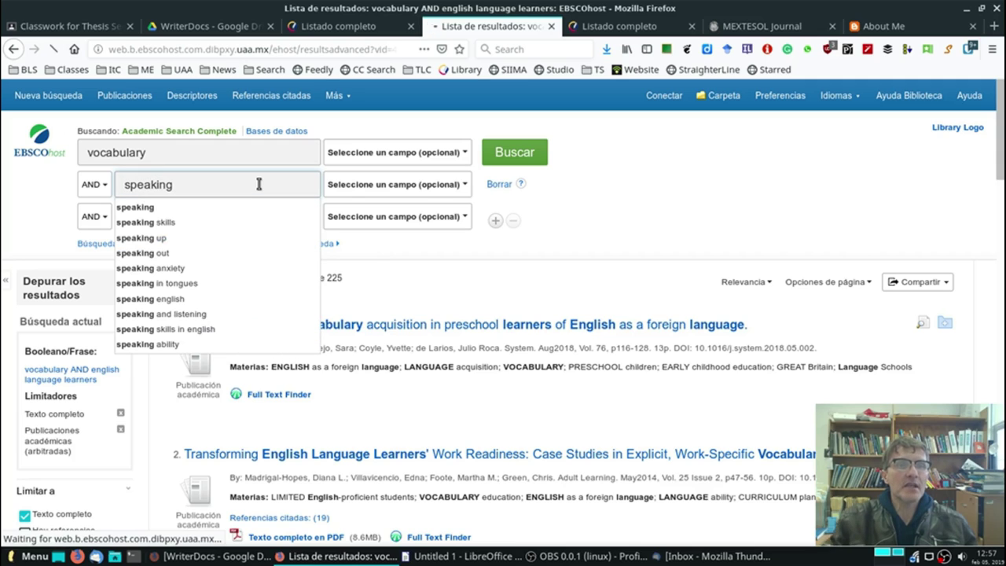
pyautogui.press('Return')
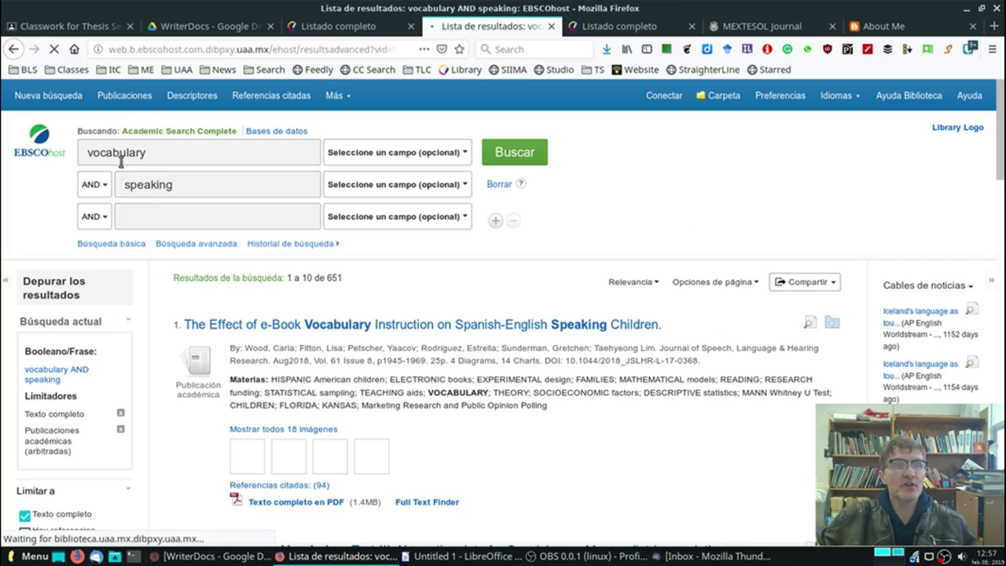
pyautogui.doubleClick(336, 277)
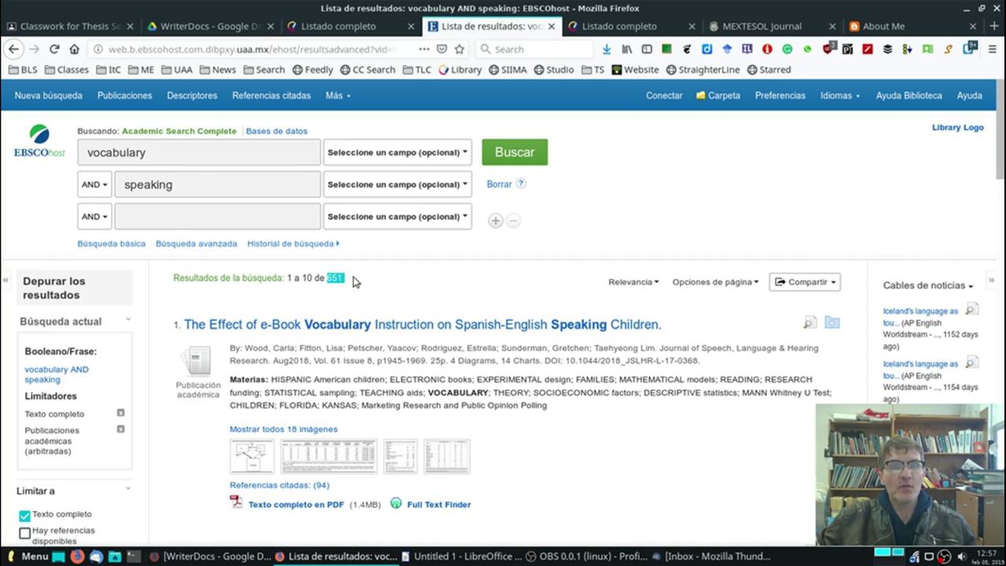
# Step: Extend the second search term to "speaking listening", rerun the search and look over the narrowed results
pyautogui.click(208, 189)
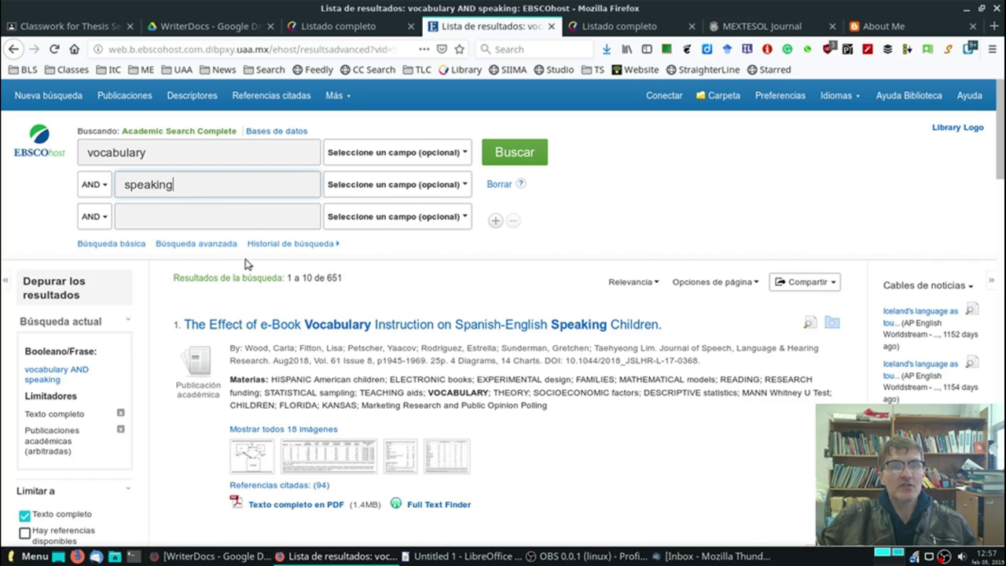
pyautogui.write('&')
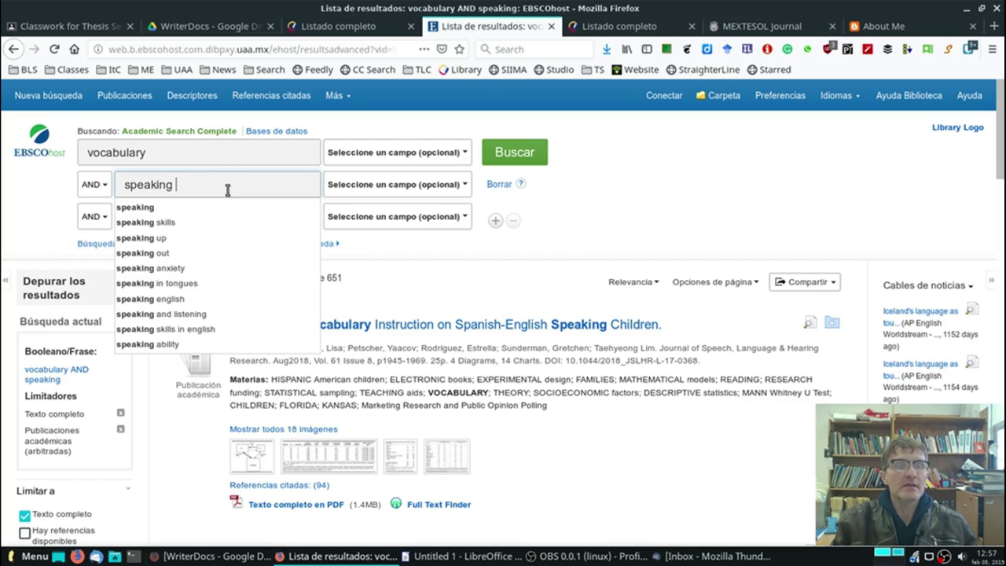
pyautogui.write('istening')
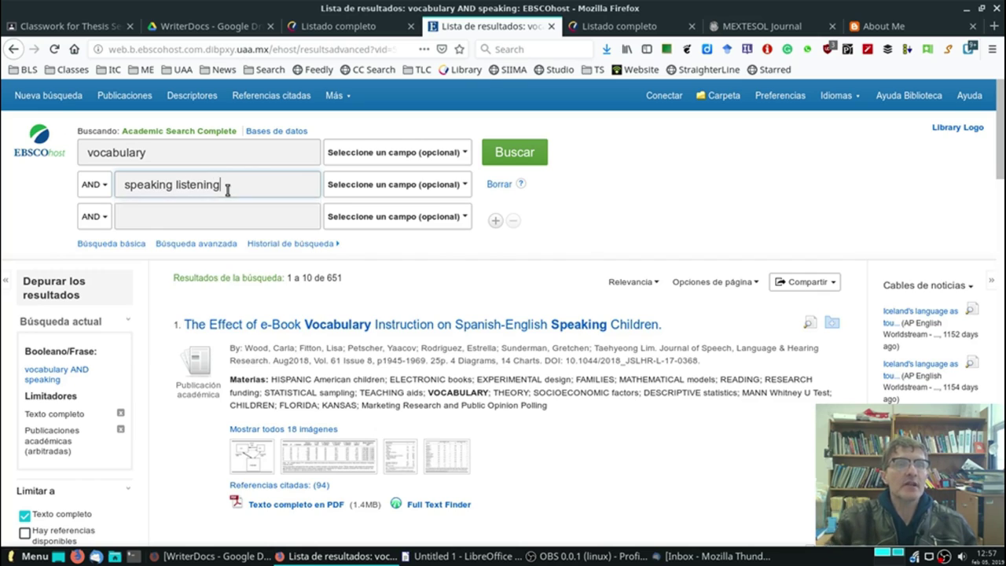
pyautogui.click(492, 161)
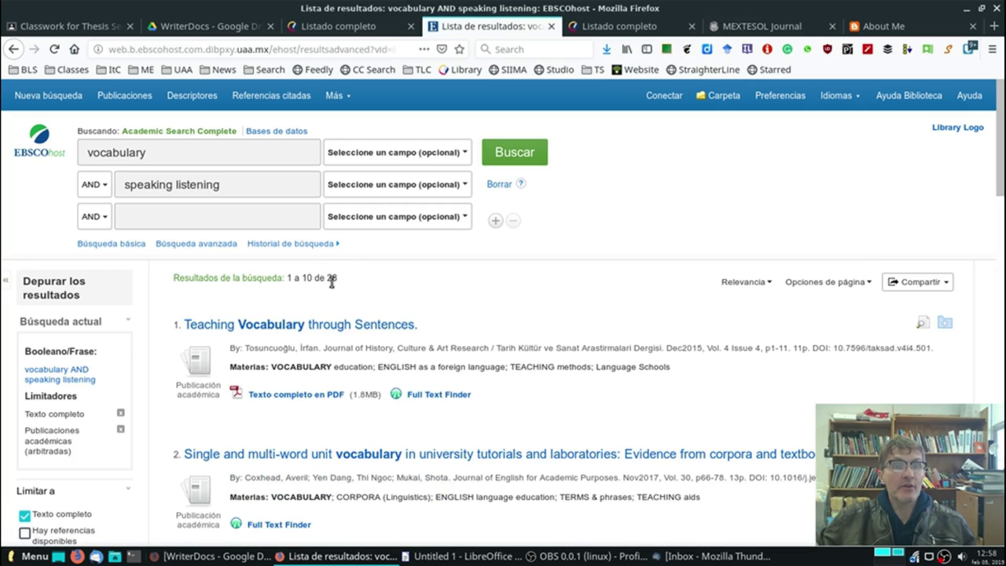
pyautogui.scroll(-7, 346, 325)
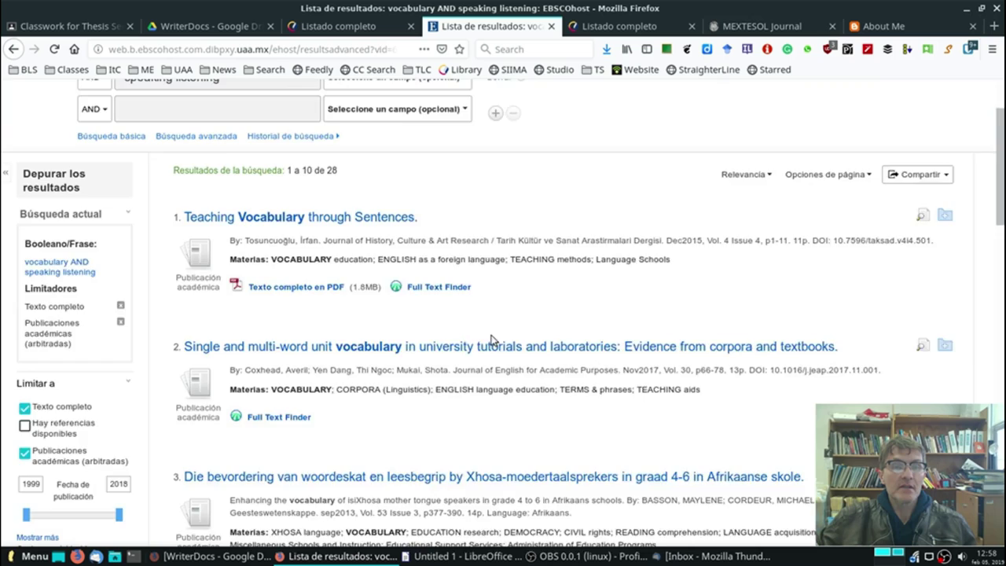
pyautogui.scroll(4, 235, 242)
pyautogui.scroll(3, 236, 242)
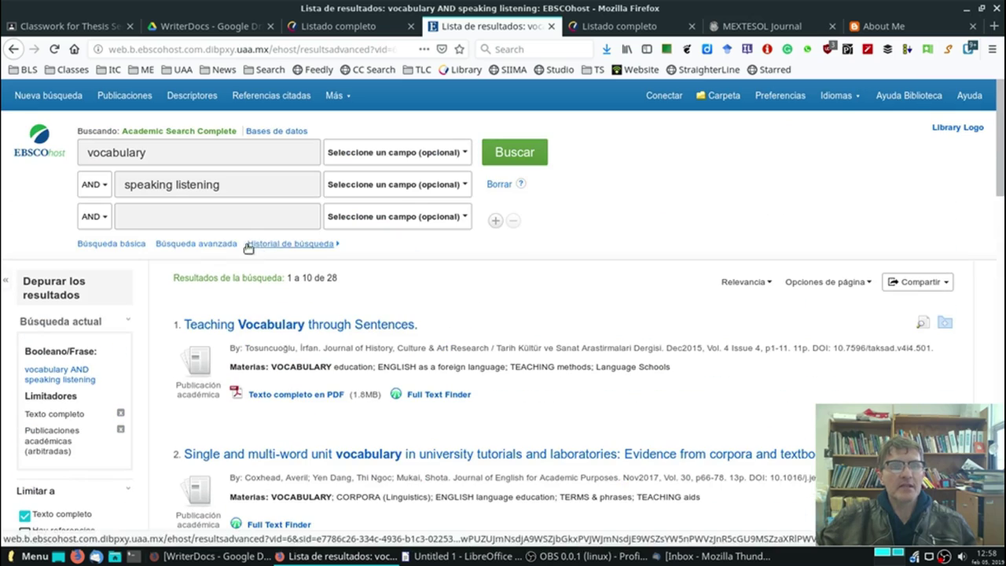
# Step: Return to the library's complete database listing and browse the databases on offer
pyautogui.click(363, 29)
pyautogui.scroll(-5, 476, 395)
pyautogui.scroll(-15, 476, 395)
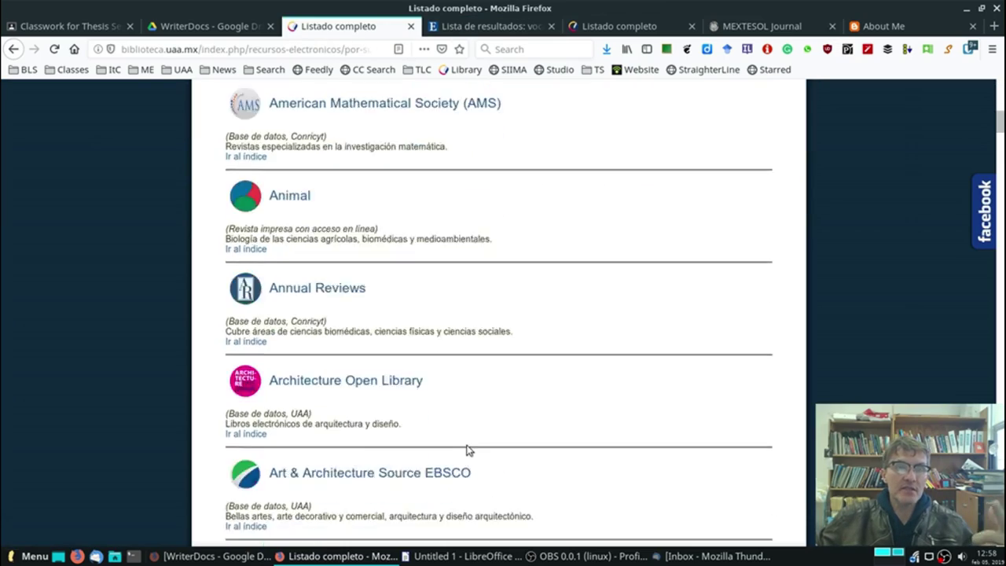
pyautogui.scroll(-6, 485, 367)
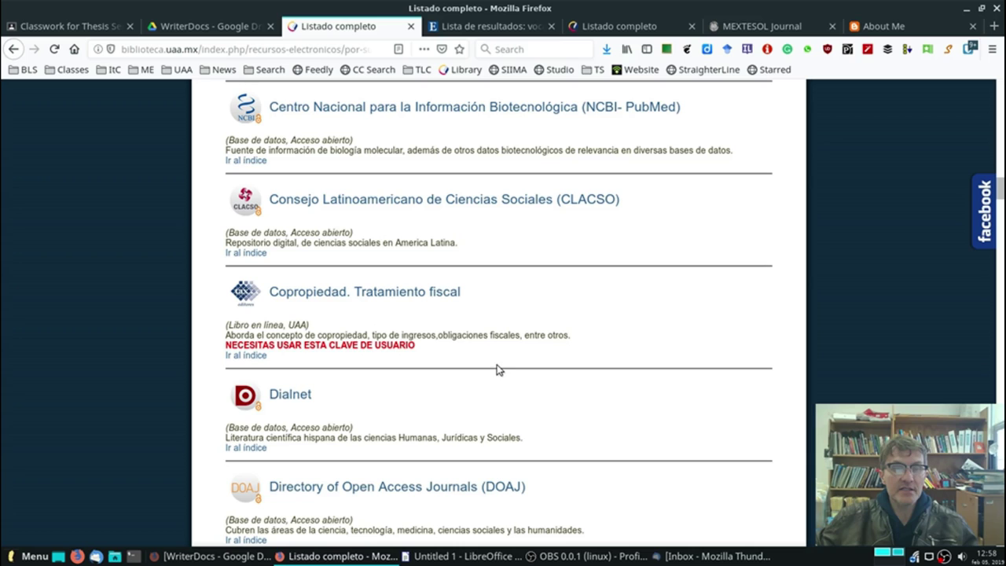
pyautogui.scroll(20, 534, 351)
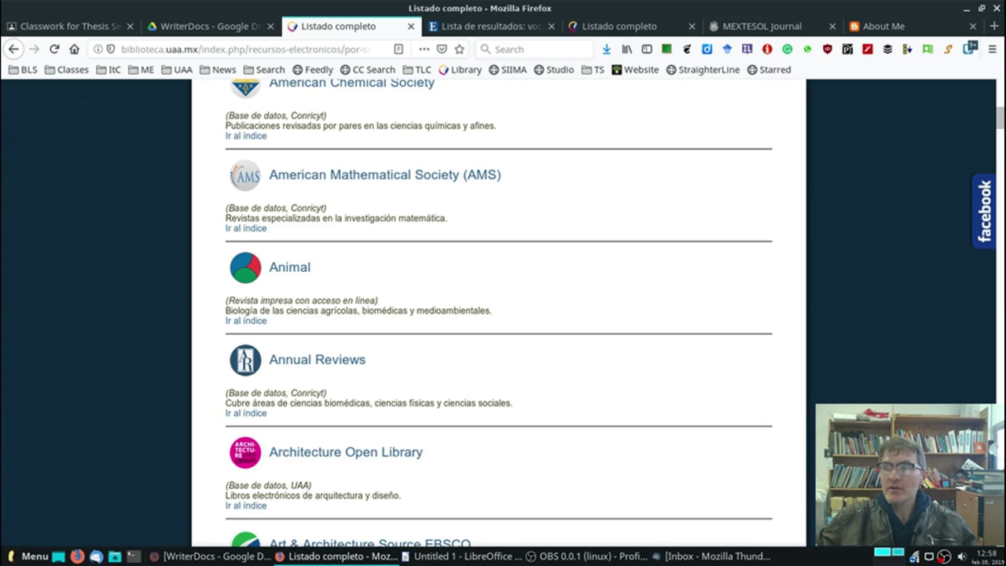
# Step: Revisit the EBSCO results, the second library listing and the MEXTESOL Journal site to compare the available sources
pyautogui.click(495, 29)
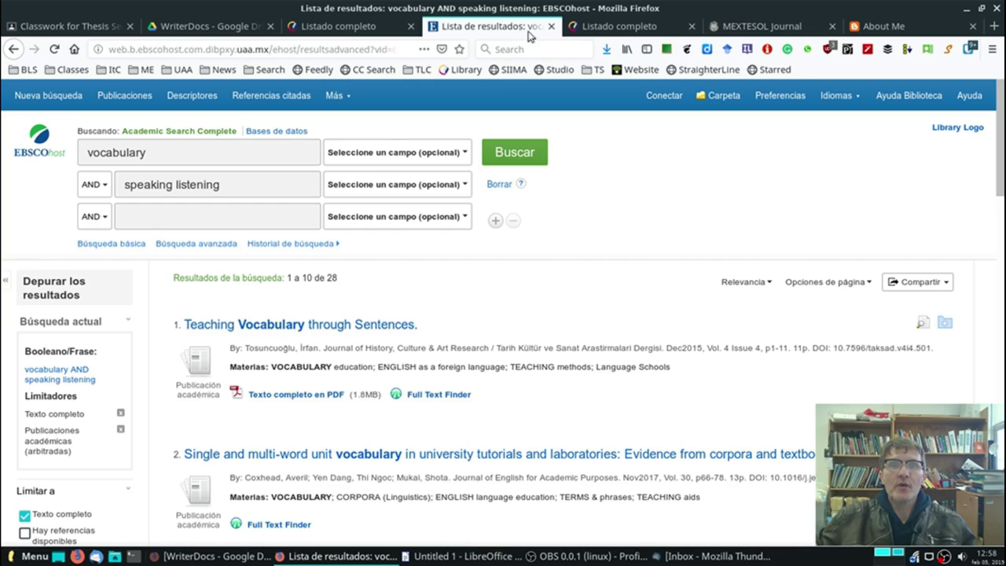
pyautogui.click(605, 31)
pyautogui.click(758, 26)
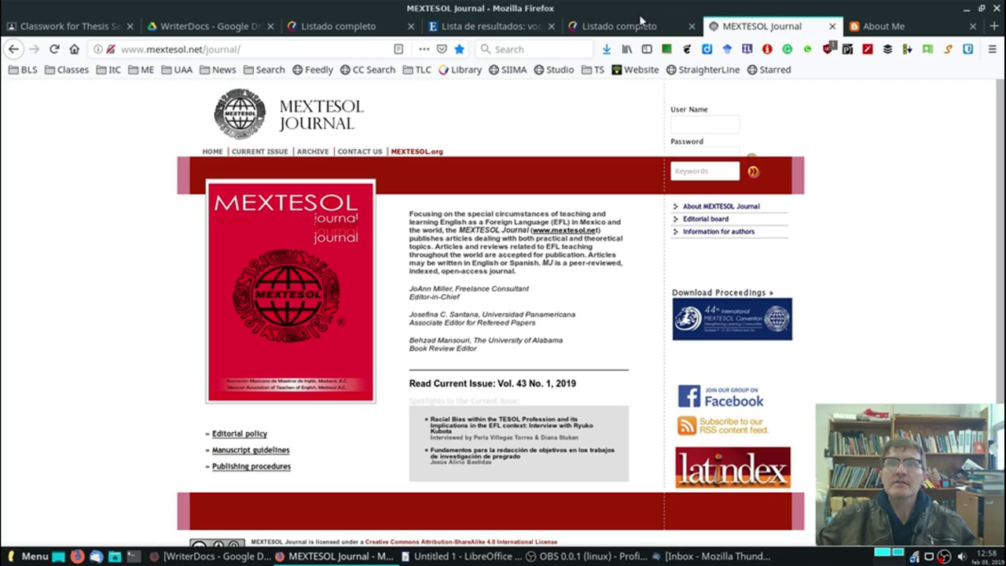
pyautogui.click(440, 26)
# Step: Open the CONRICYT site from the logo links at the end of the library's database listing
pyautogui.click(364, 32)
pyautogui.scroll(-15, 460, 265)
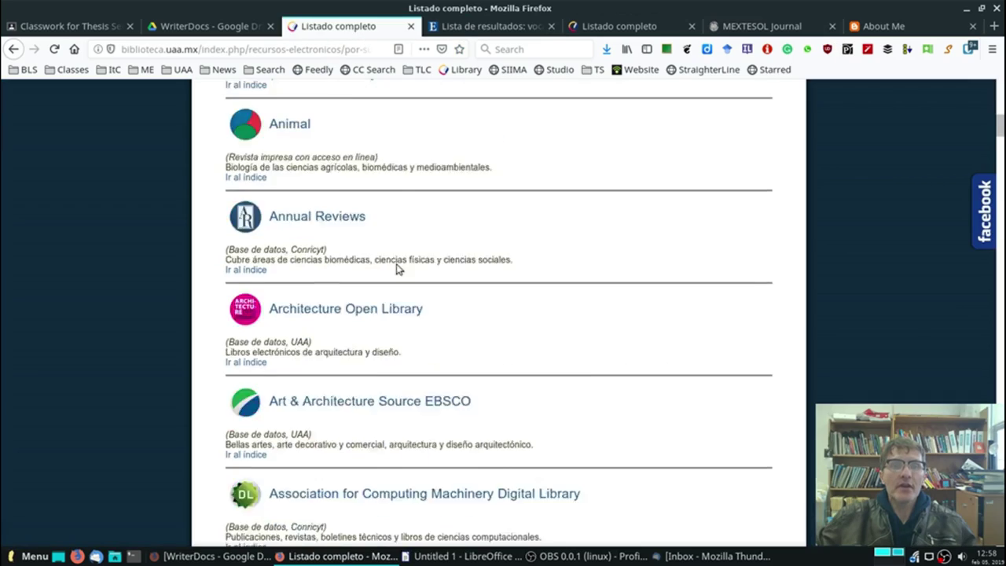
pyautogui.scroll(-3, 445, 467)
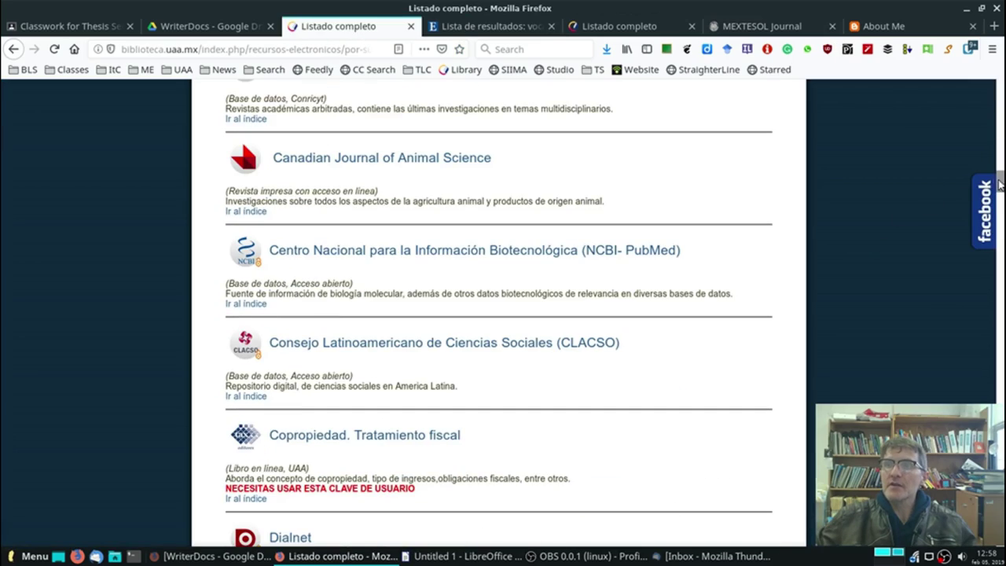
pyautogui.moveTo(1000, 184); pyautogui.dragTo(999, 526)
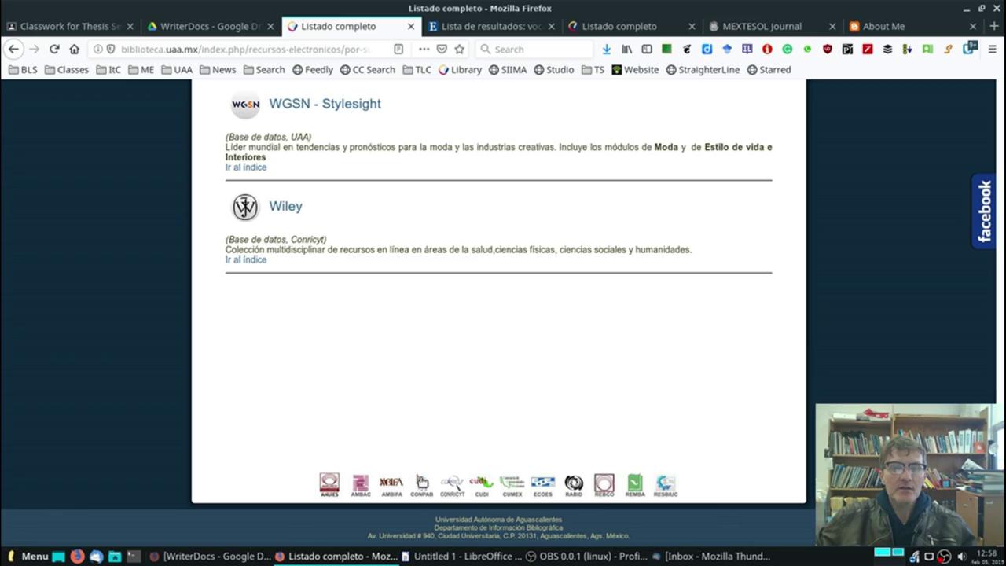
pyautogui.click(454, 489)
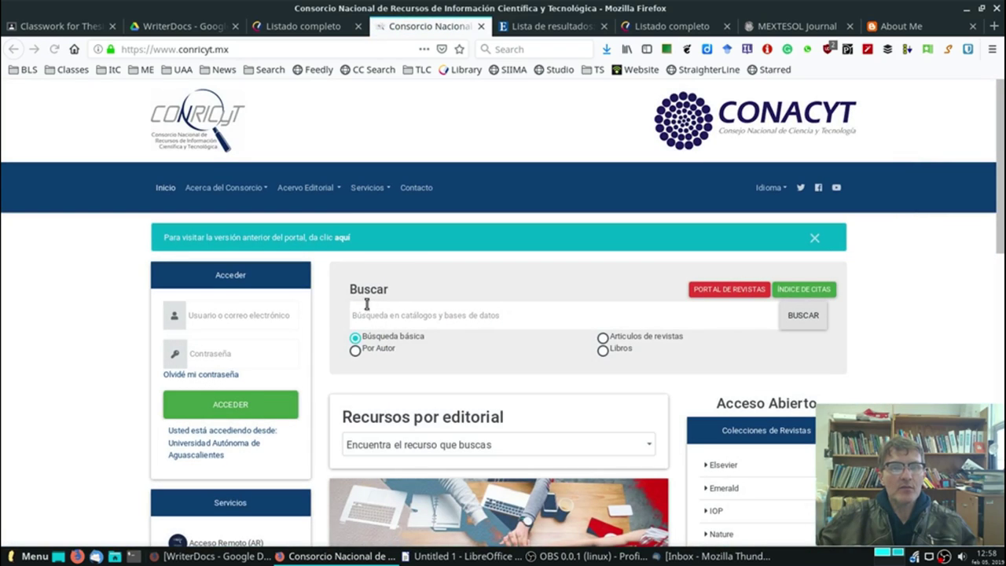
# Step: Look over CONRICYT's open-access journal collections and recommended websites, trying the Nature collection and closing its page
pyautogui.scroll(-5, 411, 251)
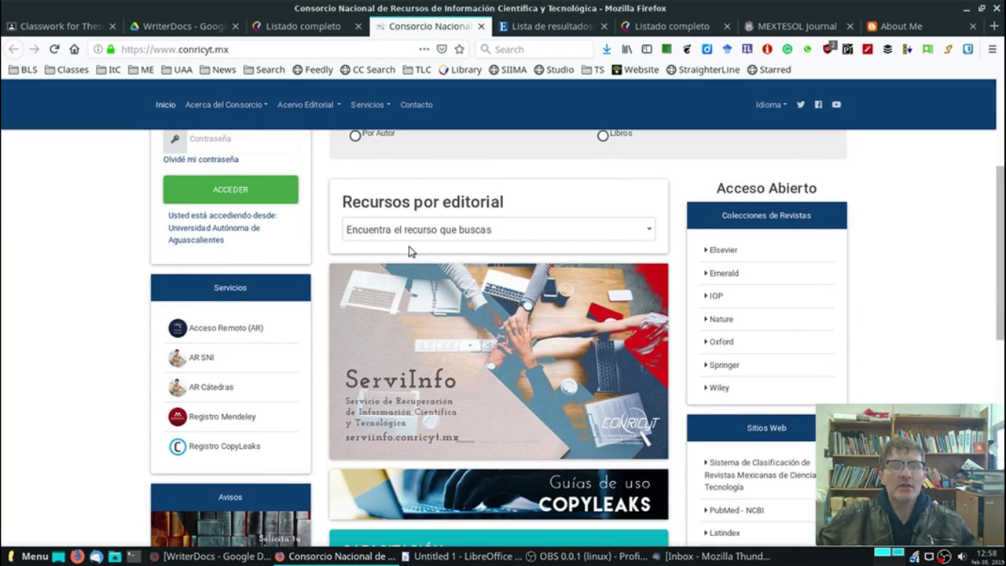
pyautogui.scroll(-1, 777, 194)
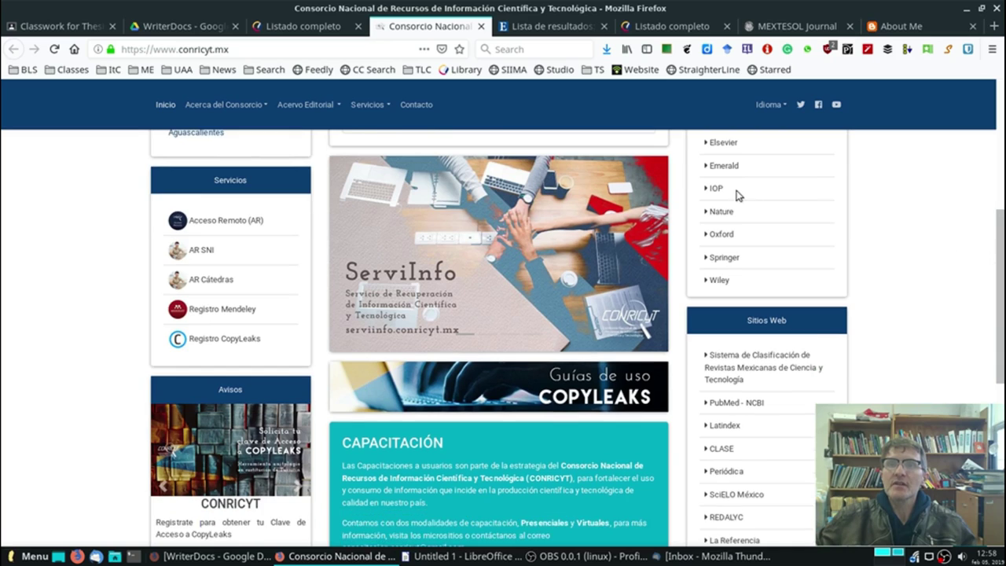
pyautogui.scroll(2, 712, 246)
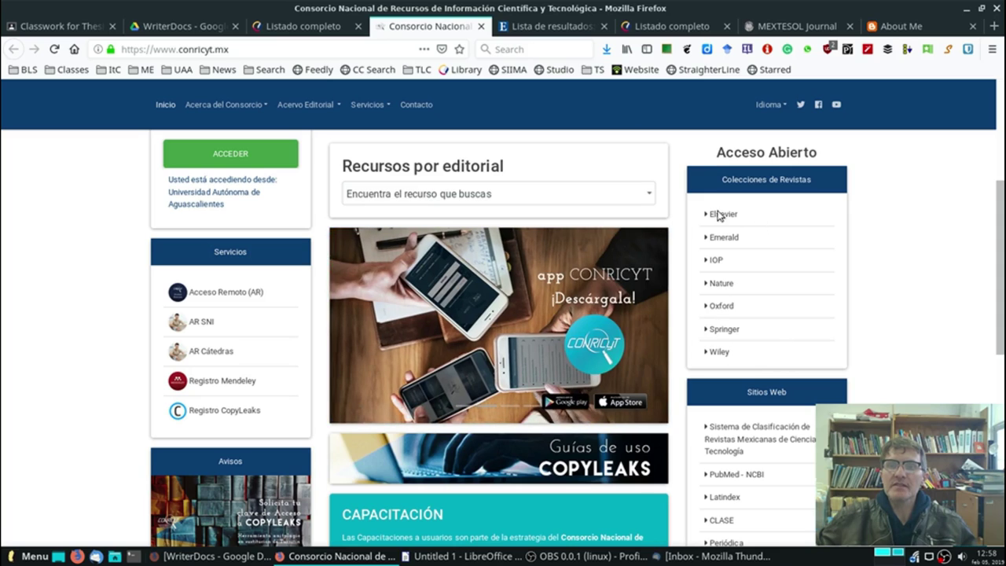
pyautogui.click(719, 285)
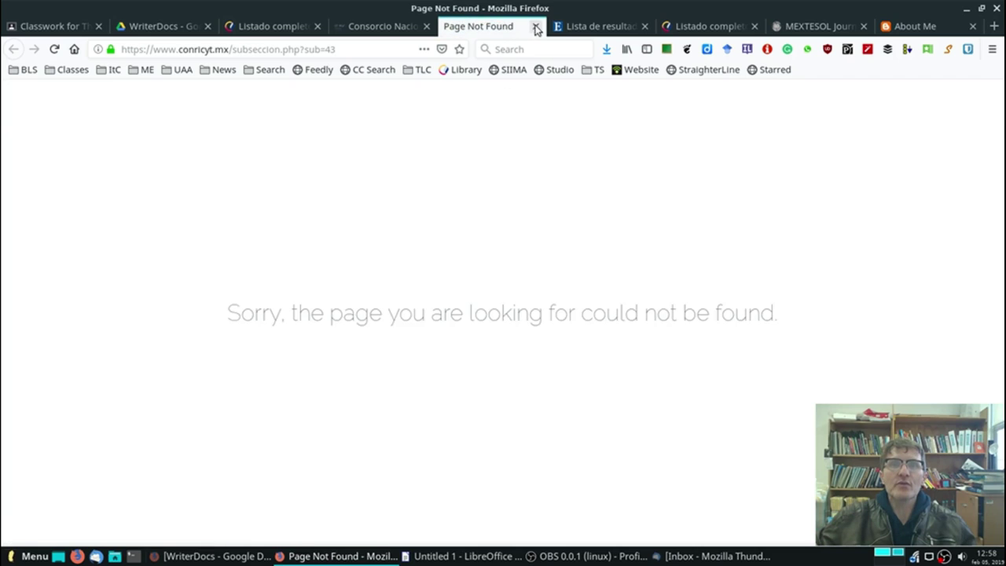
pyautogui.click(535, 26)
pyautogui.scroll(-3, 780, 288)
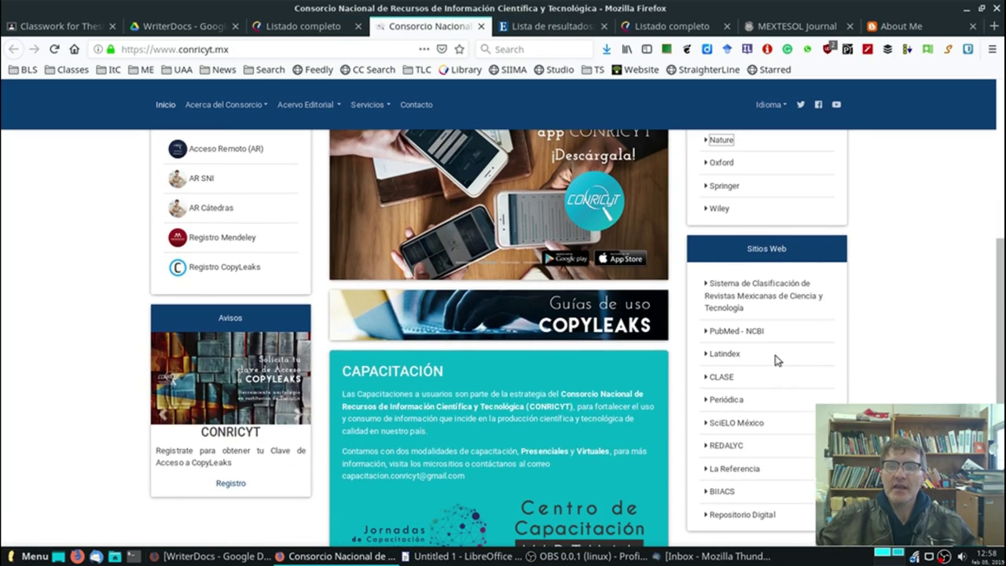
pyautogui.scroll(8, 766, 361)
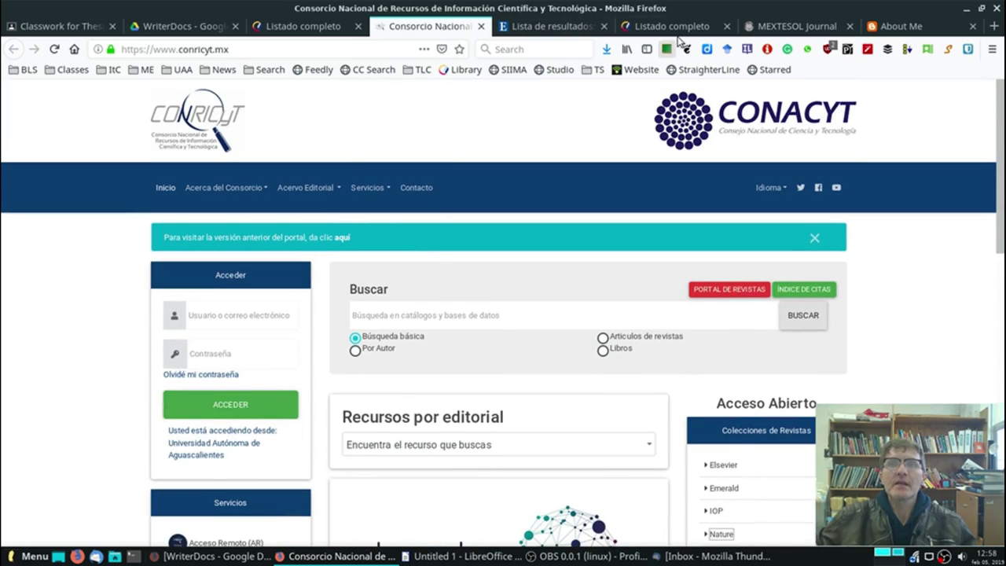
# Step: Switch to the MEXTESOL Journal site and open the table of contents of its current issue
pyautogui.click(794, 27)
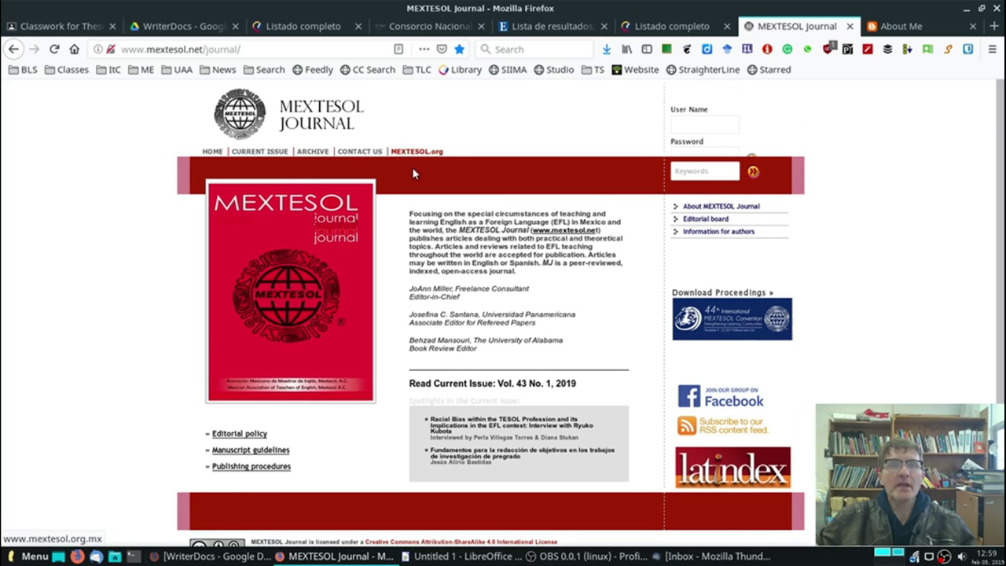
pyautogui.scroll(-1, 358, 153)
pyautogui.scroll(1, 346, 411)
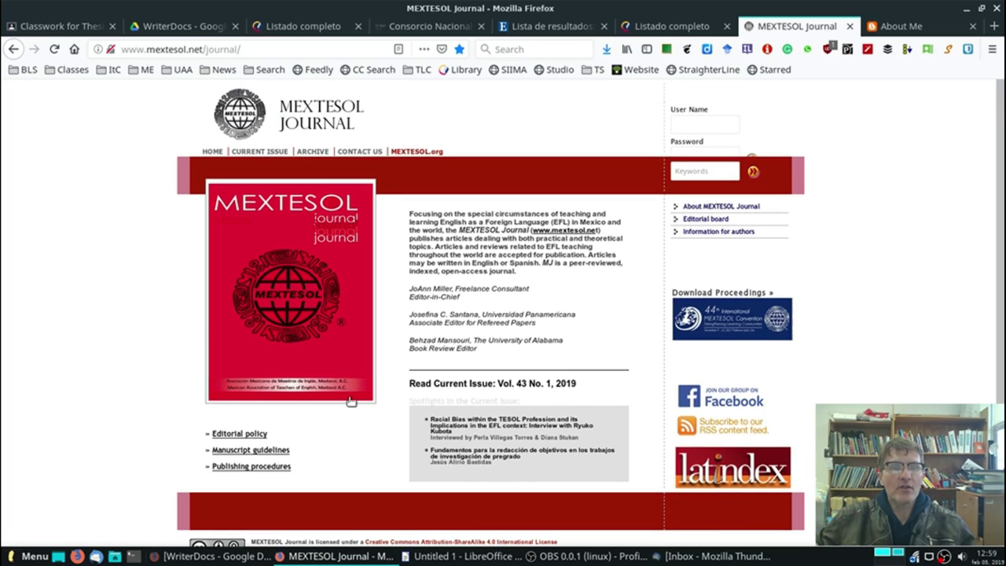
pyautogui.click(259, 152)
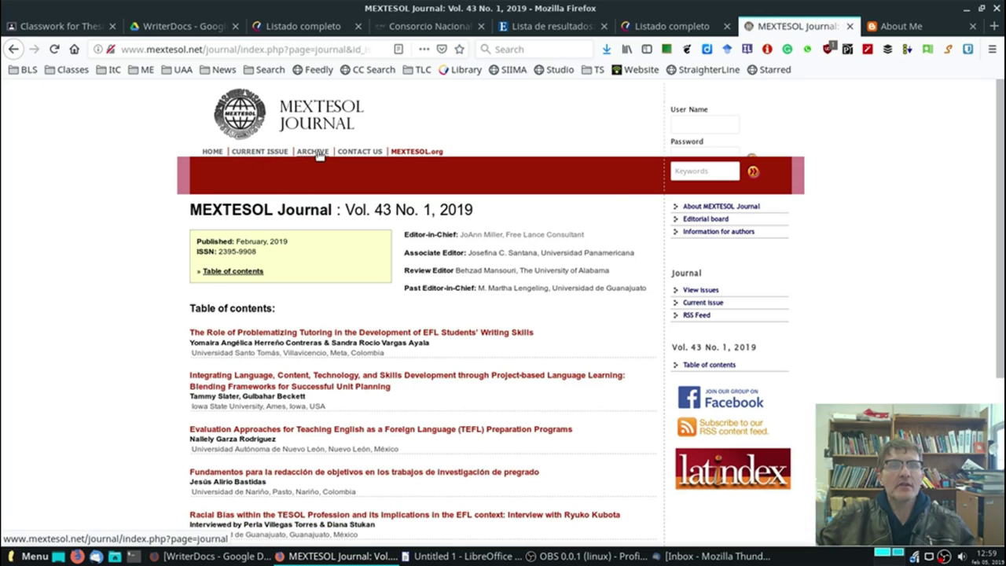
# Step: Open the MEXTESOL Journal archive and look over the published issues by year
pyautogui.click(312, 151)
pyautogui.scroll(-3, 446, 350)
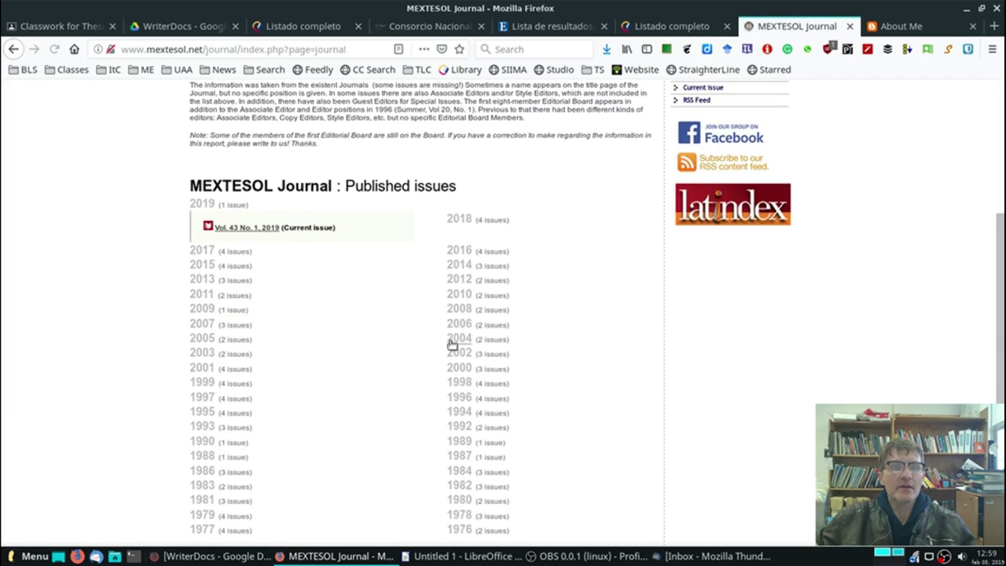
pyautogui.scroll(-1, 242, 309)
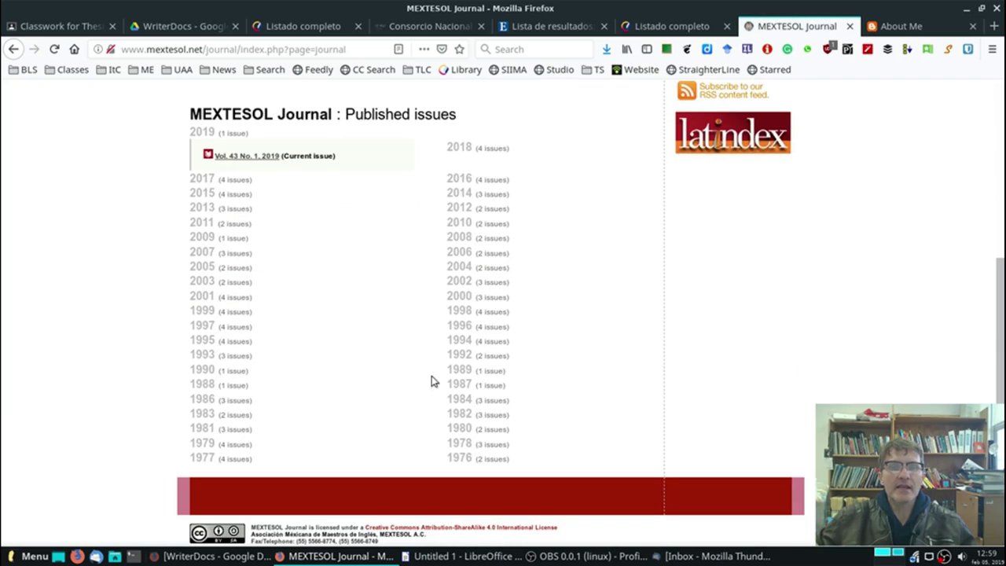
pyautogui.scroll(4, 433, 382)
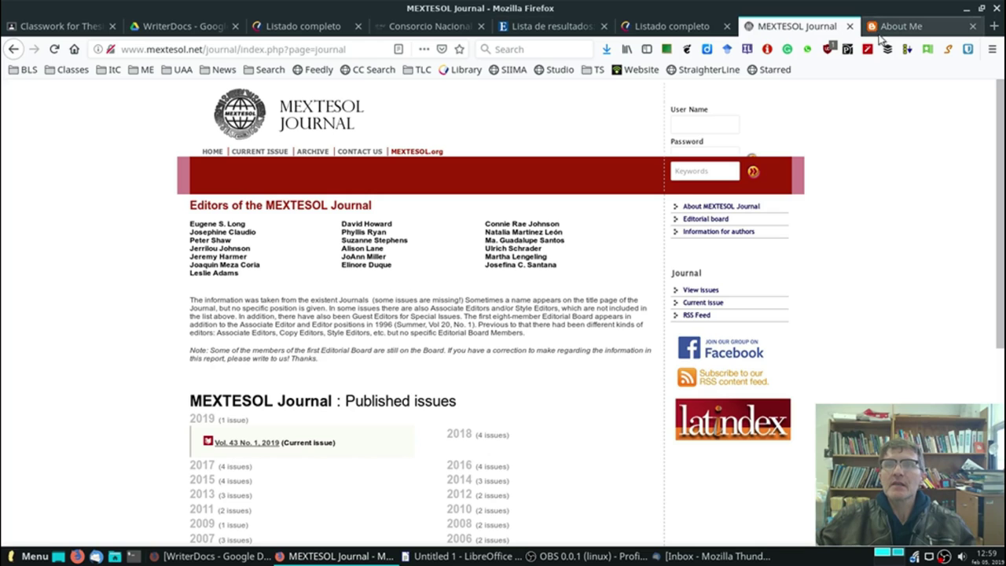
# Step: Switch to the About Me page of the Transparent Teachings blog and highlight its web address
pyautogui.click(896, 27)
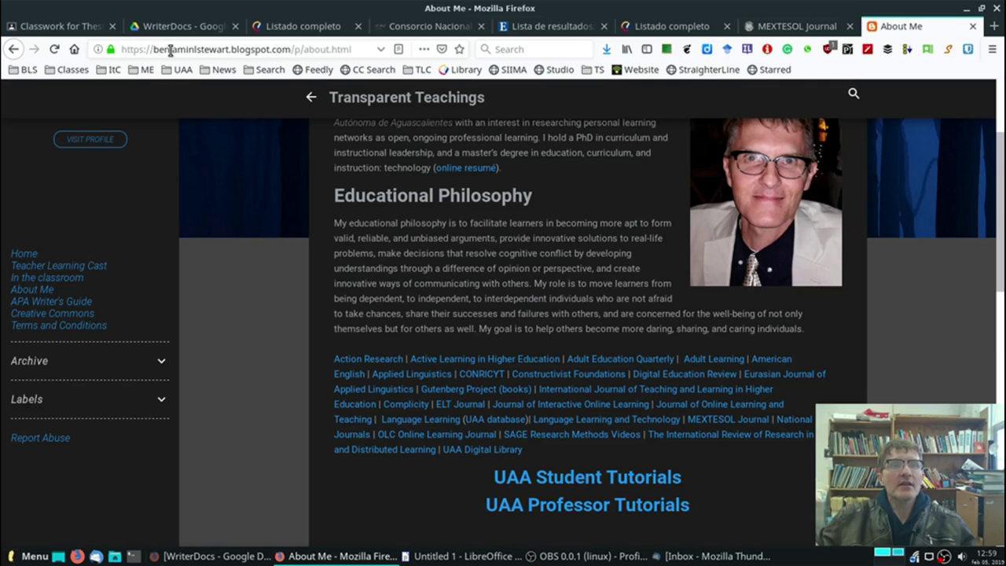
pyautogui.moveTo(139, 49); pyautogui.dragTo(287, 71)
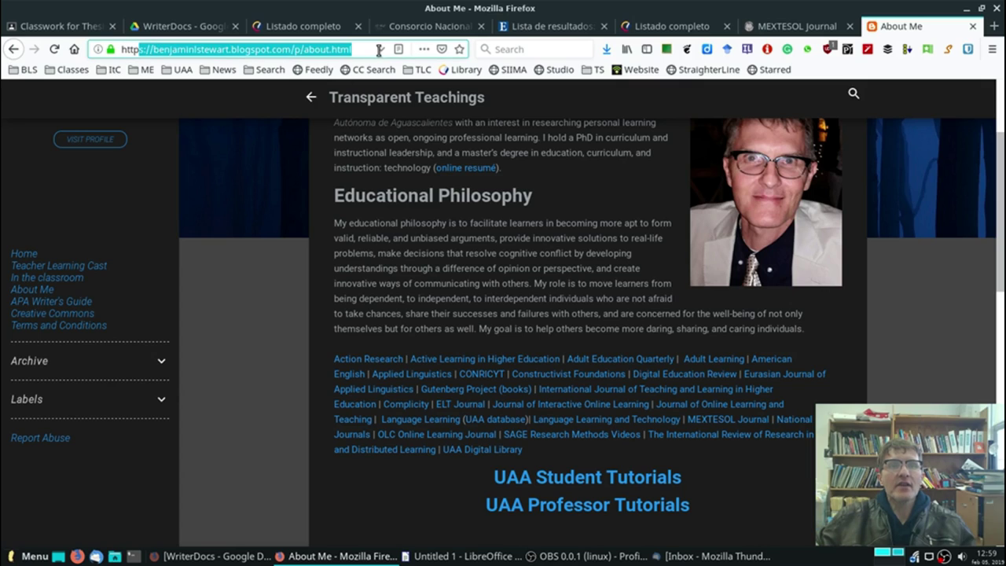
pyautogui.moveTo(466, 328); pyautogui.dragTo(805, 328)
pyautogui.click(360, 322)
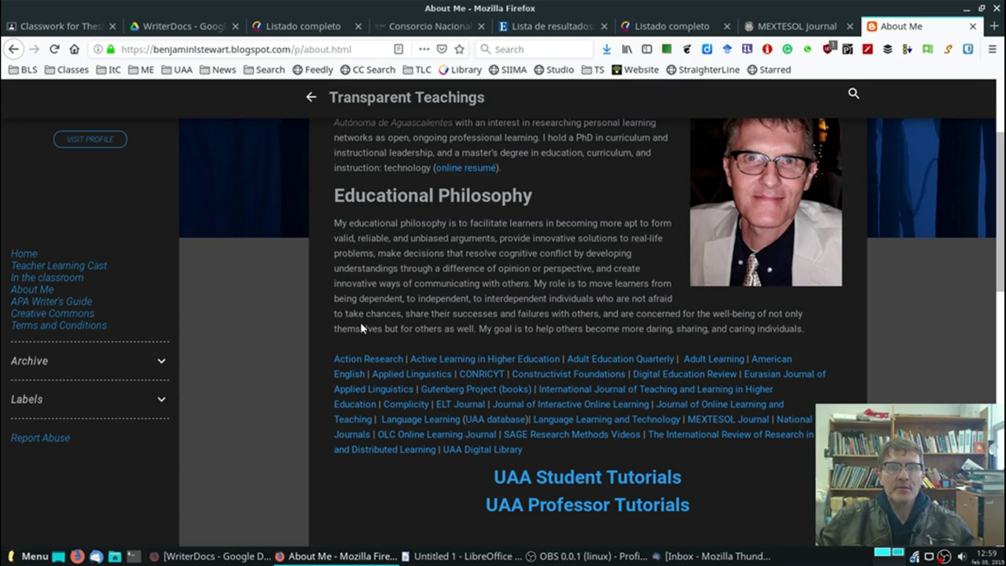
# Step: Highlight the whole block of journal and database links, from Action Research to UAA Digital Library, and clear that selection
pyautogui.moveTo(329, 358); pyautogui.dragTo(558, 454)
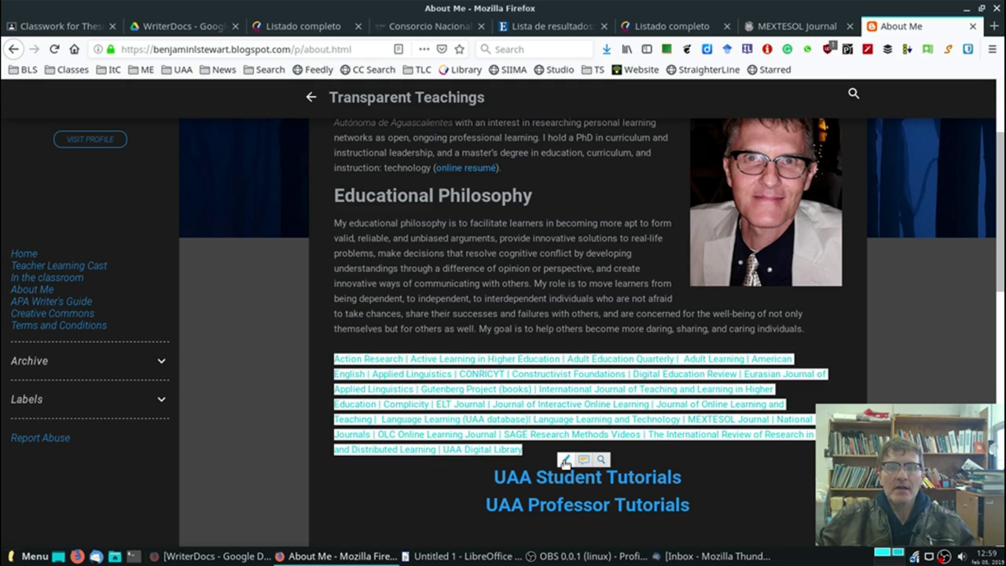
pyautogui.click(589, 311)
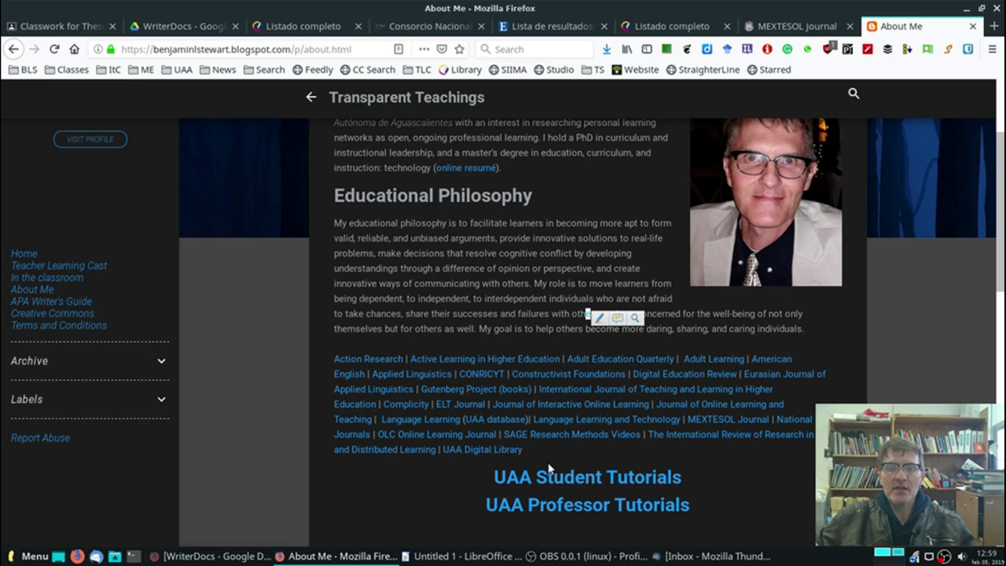
pyautogui.moveTo(512, 452); pyautogui.dragTo(331, 355)
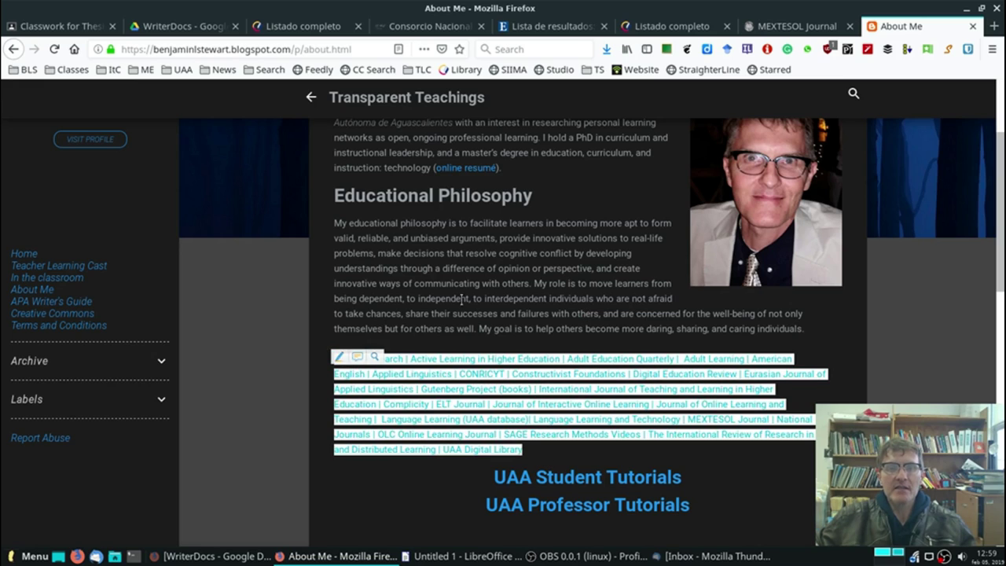
pyautogui.moveTo(467, 285); pyautogui.dragTo(472, 301)
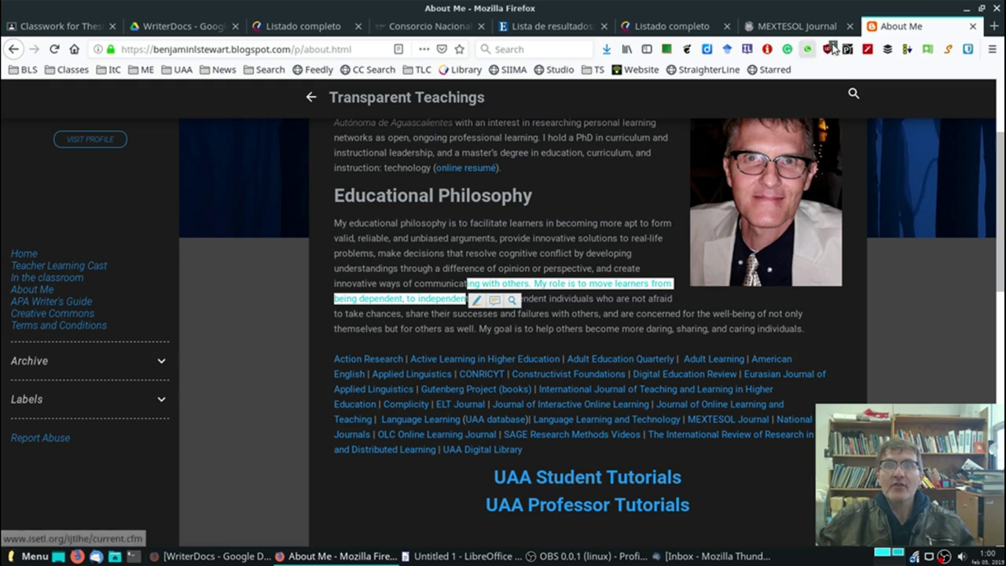
# Step: Review the open research sources again: MEXTESOL Journal, the blog's link list, the library listings, the EBSCO results and CONRICYT
pyautogui.click(802, 30)
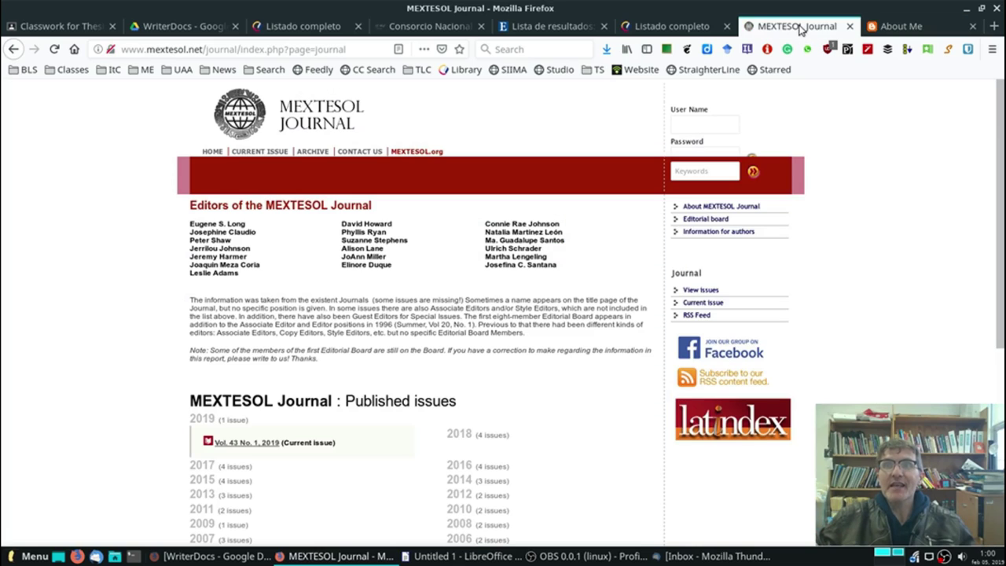
pyautogui.click(901, 26)
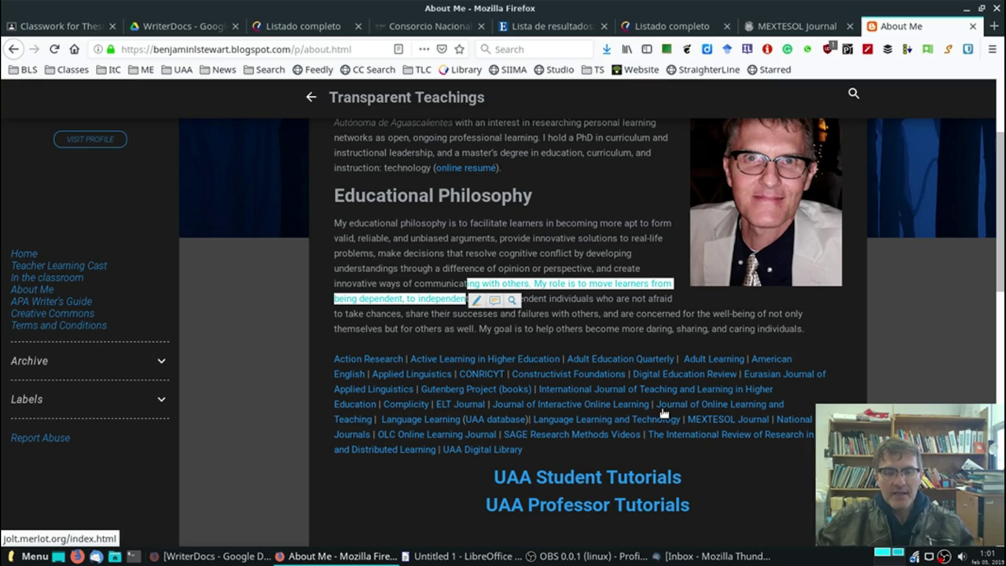
pyautogui.click(692, 28)
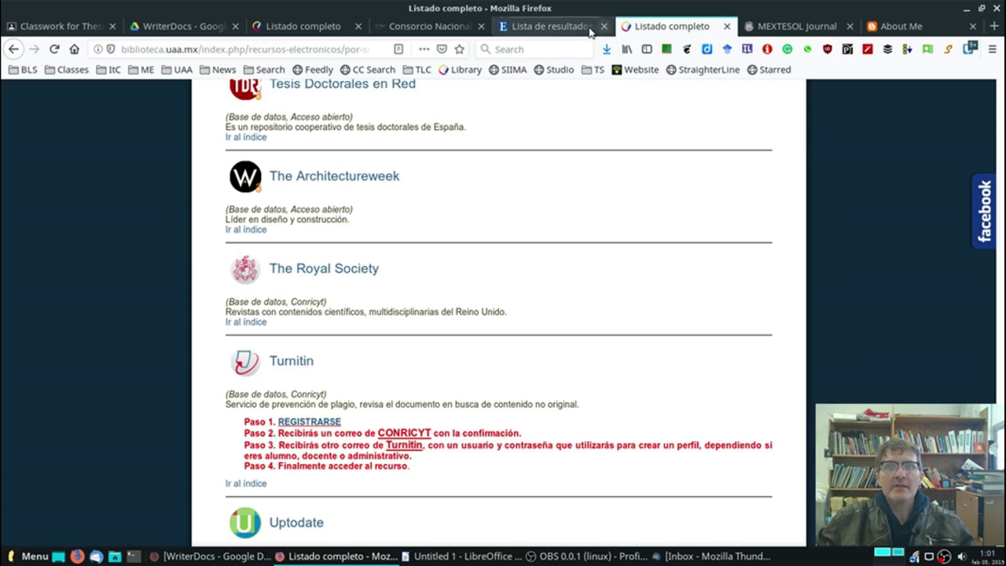
pyautogui.click(554, 28)
pyautogui.click(426, 26)
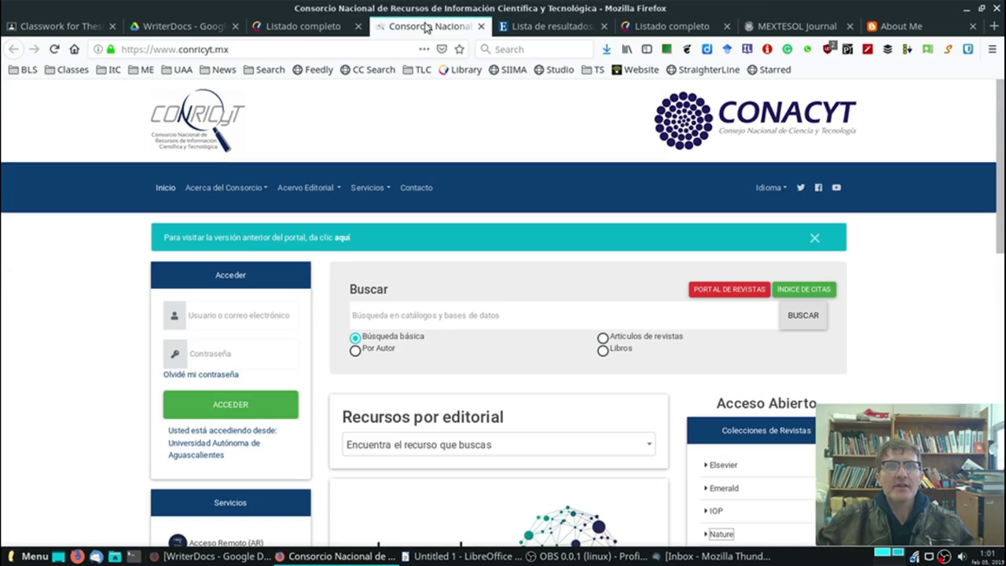
pyautogui.click(309, 28)
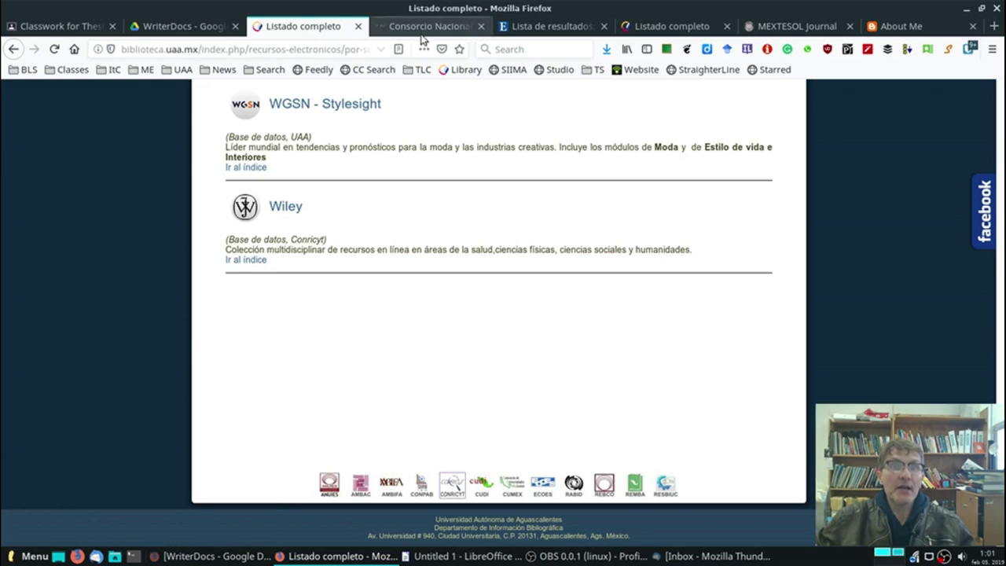
pyautogui.hotkey('ctrl', 'Tab')
# Step: Go back to the WriterDocs folder in Google Drive and on to the Thesis Seminar classwork page
pyautogui.click(184, 26)
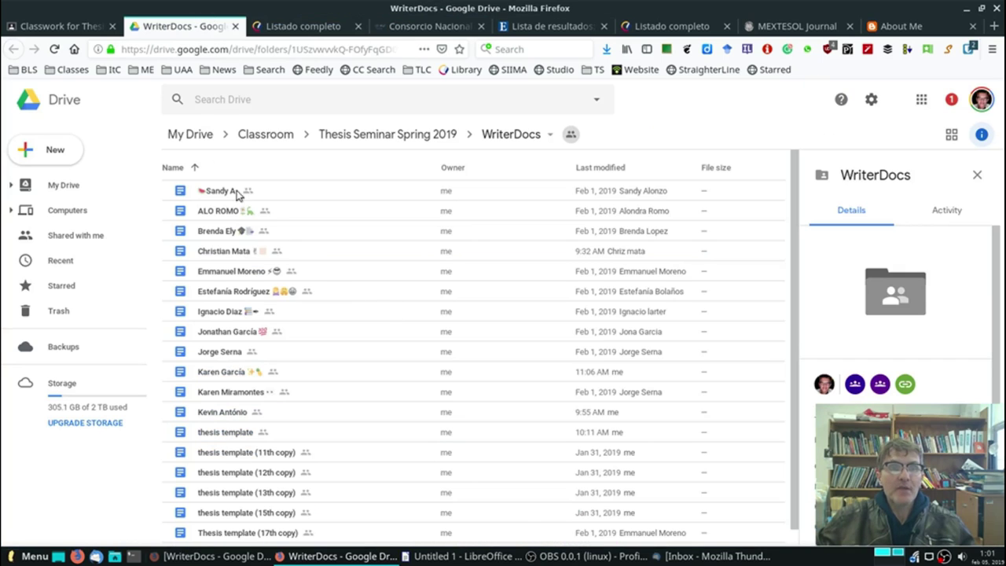
pyautogui.click(78, 28)
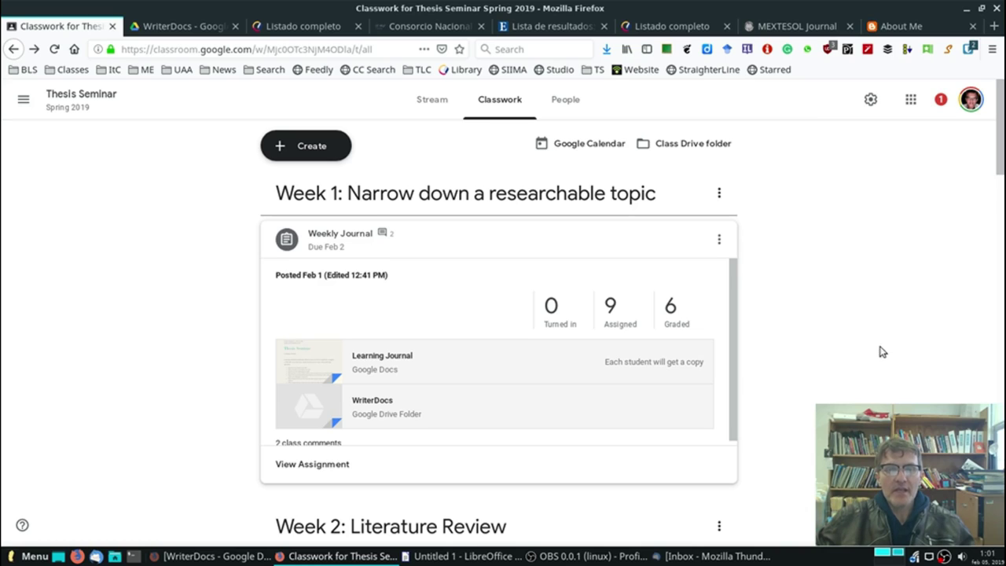
# Step: Expand the Lecture #2 material under Week 2: Literature Review and examine its attached Google Docs document and YouTube video
pyautogui.scroll(-3, 810, 370)
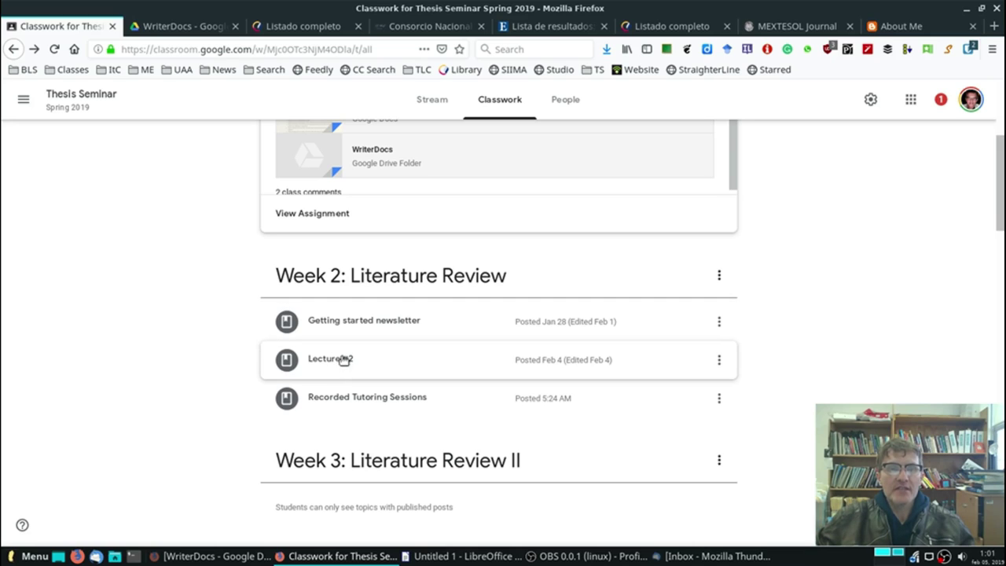
pyautogui.click(372, 360)
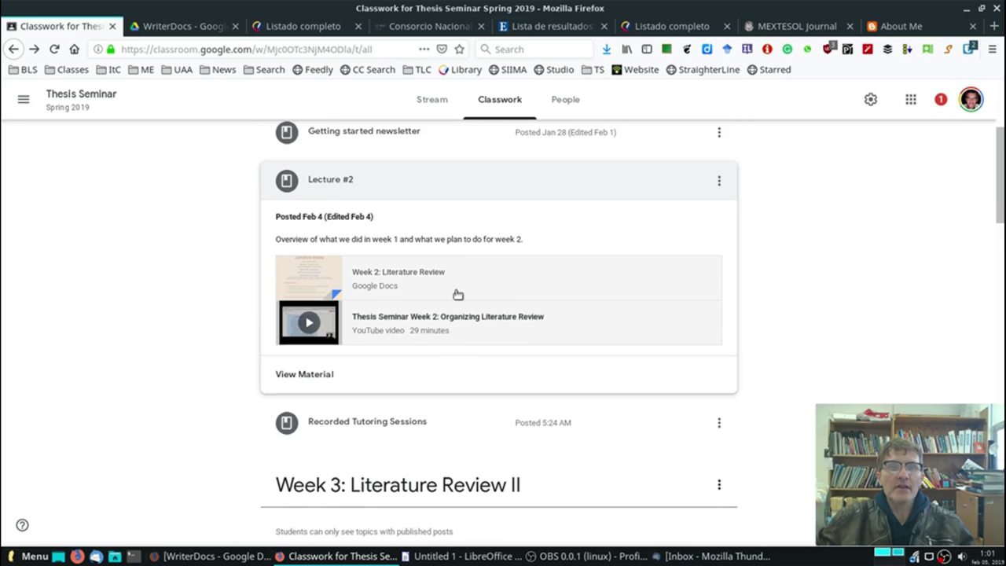
pyautogui.scroll(2, 393, 291)
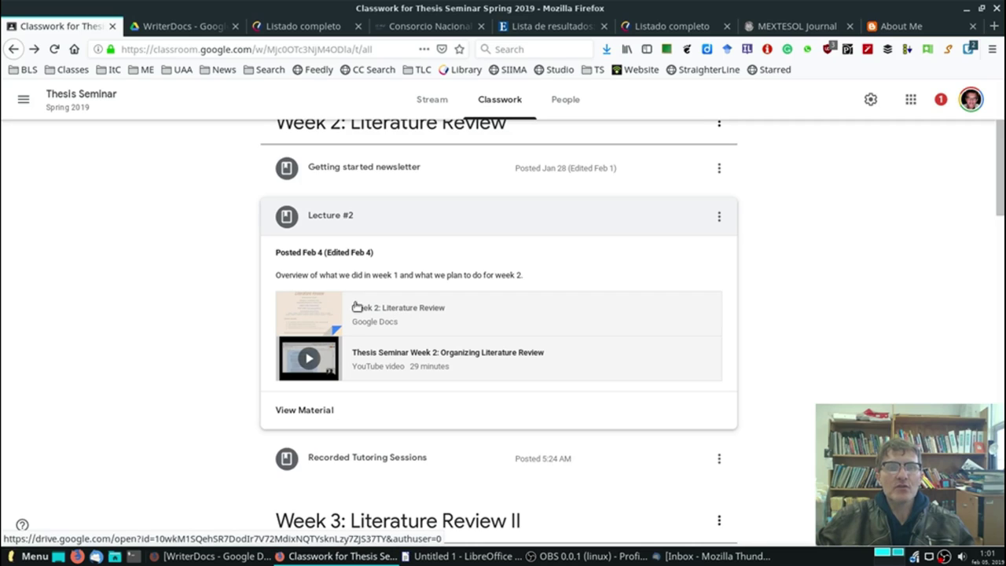
pyautogui.scroll(1, 338, 323)
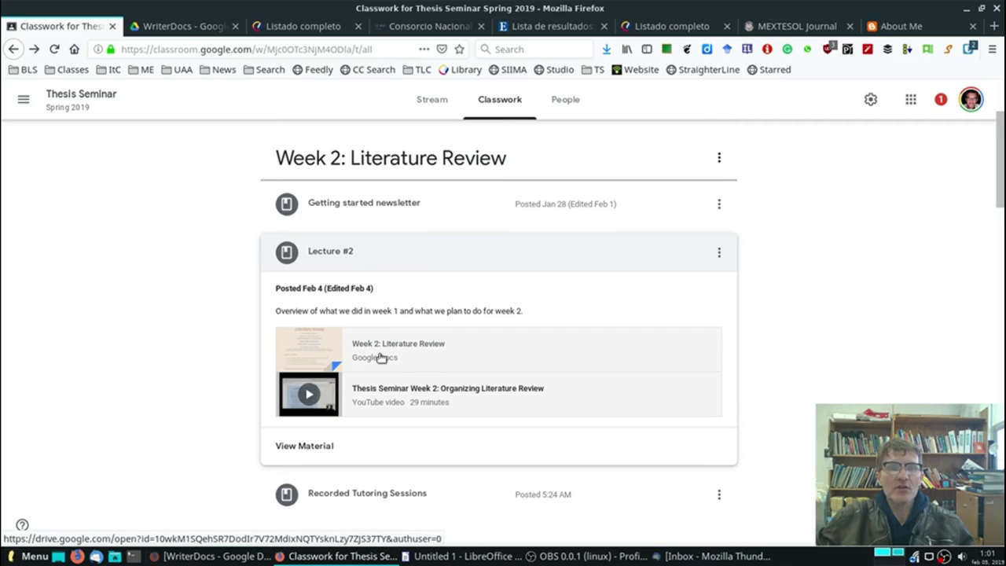
pyautogui.scroll(-1, 334, 339)
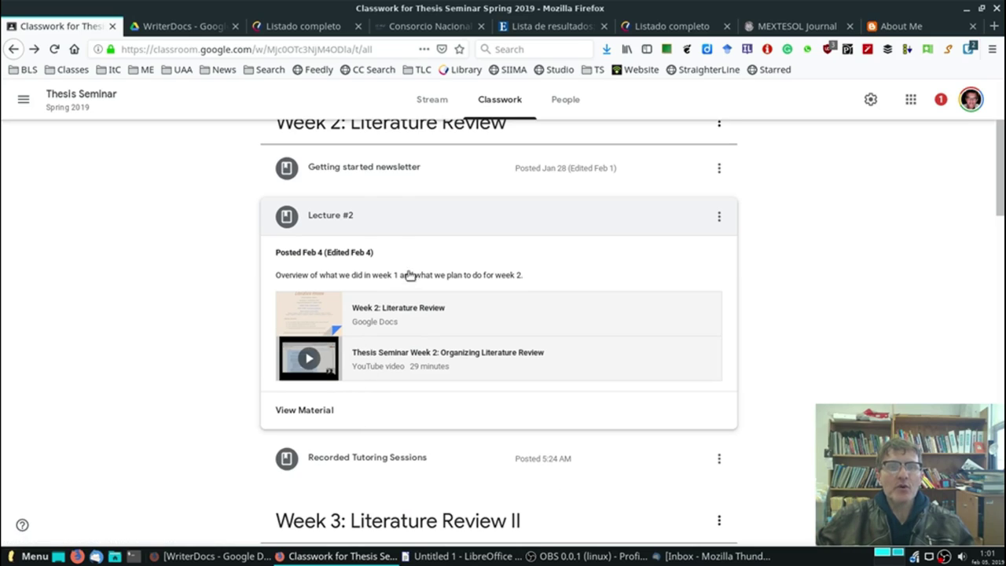
pyautogui.scroll(4, 408, 272)
pyautogui.scroll(1, 417, 224)
pyautogui.scroll(-4, 393, 236)
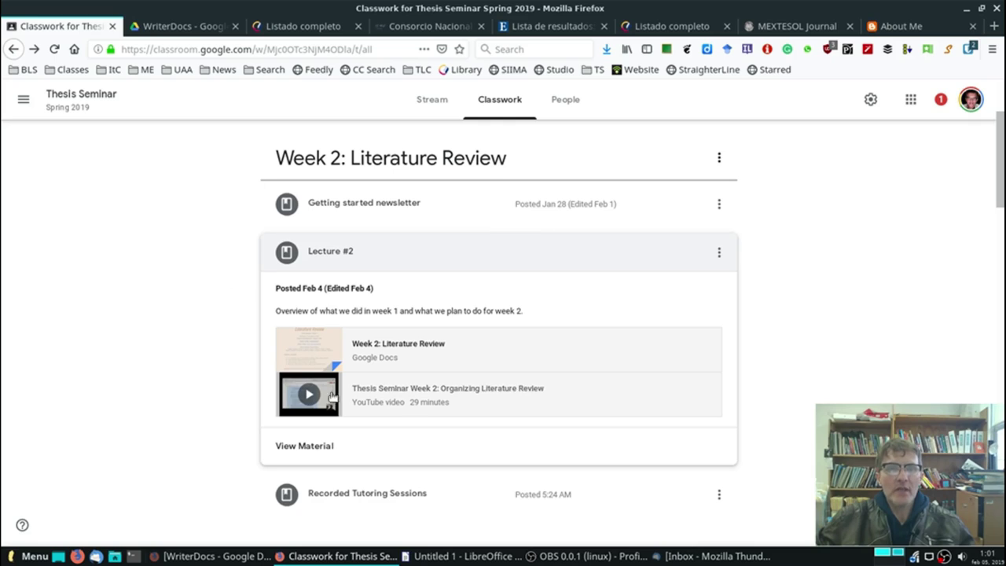
# Step: Look over the weekly topics on the classwork page, from the Week 1 Weekly Journal through the Week 2: Literature Review materials
pyautogui.scroll(3, 332, 396)
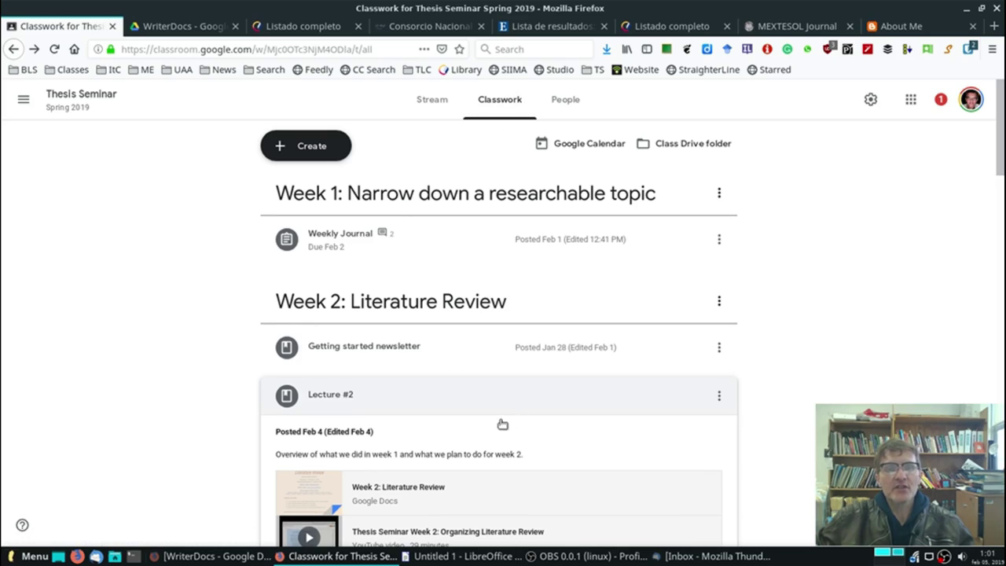
pyautogui.scroll(-3, 417, 396)
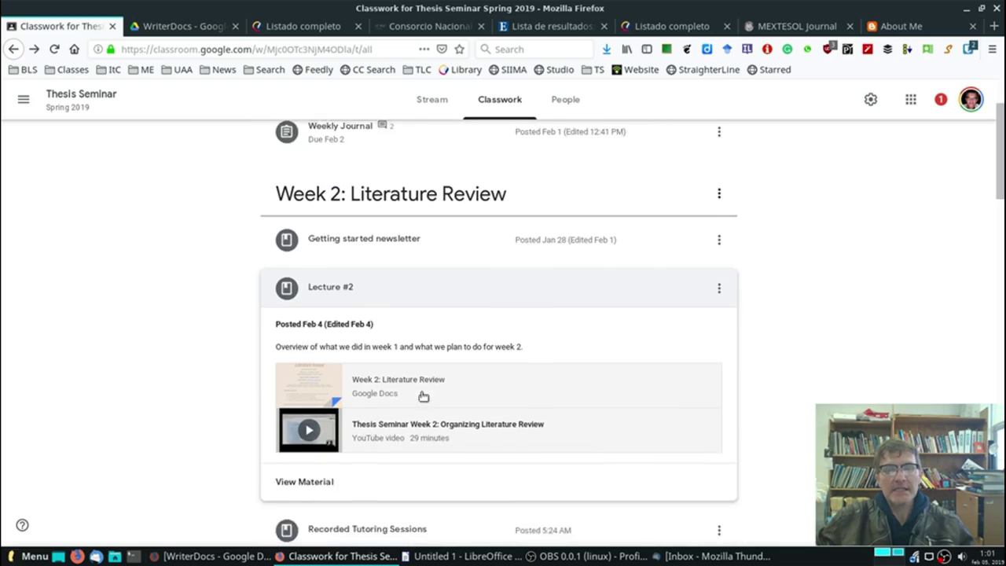
pyautogui.scroll(-6, 429, 389)
pyautogui.scroll(7, 315, 338)
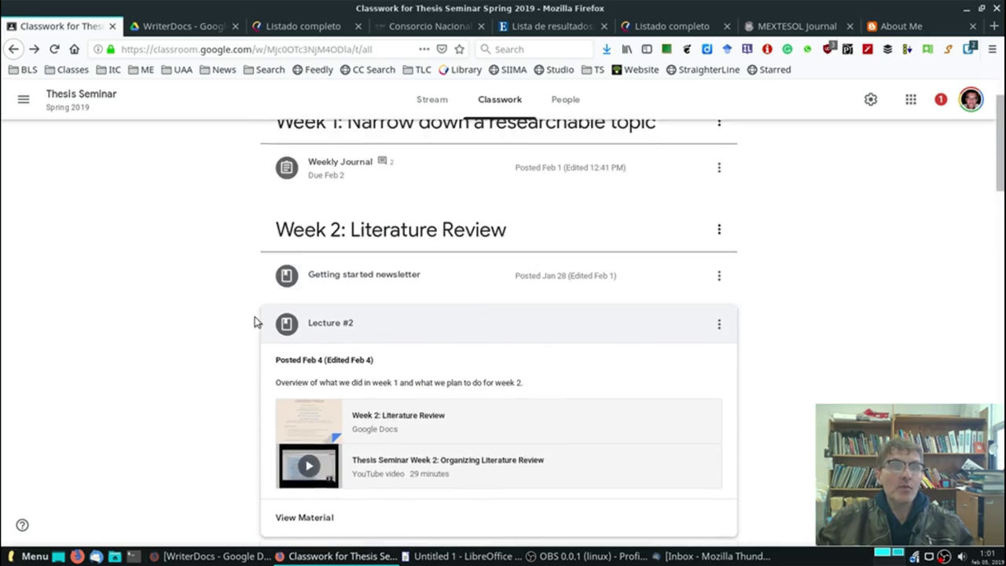
pyautogui.scroll(2, 254, 322)
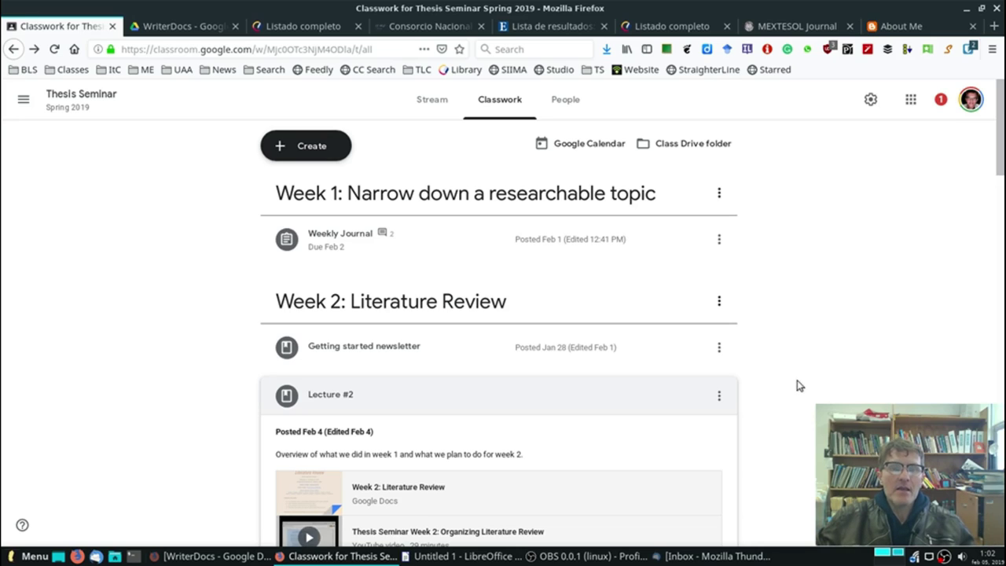
pyautogui.scroll(-3, 824, 370)
pyautogui.scroll(3, 813, 369)
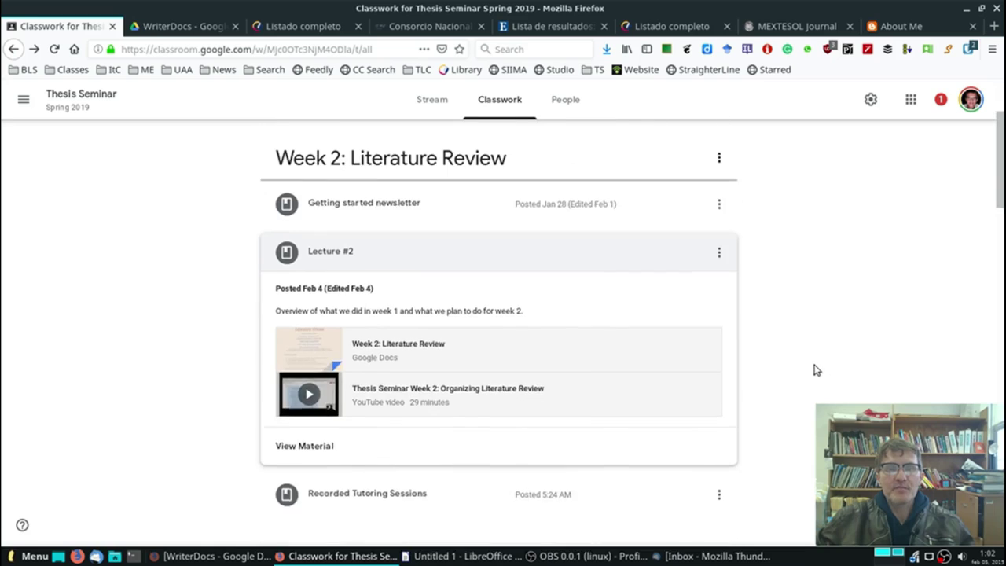